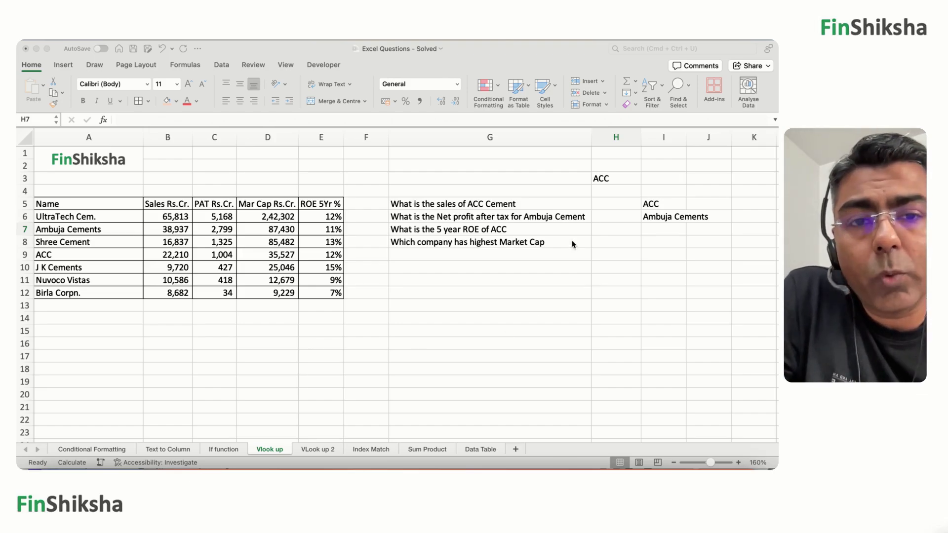
Fill ACC's sales figure 22,210 in cell B9 with orange
left_click(609, 204)
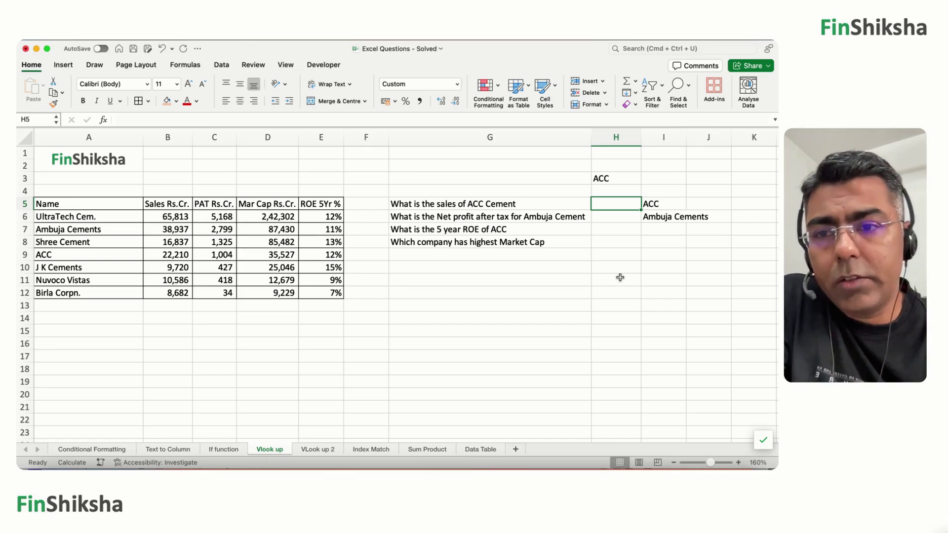
left_click(176, 252)
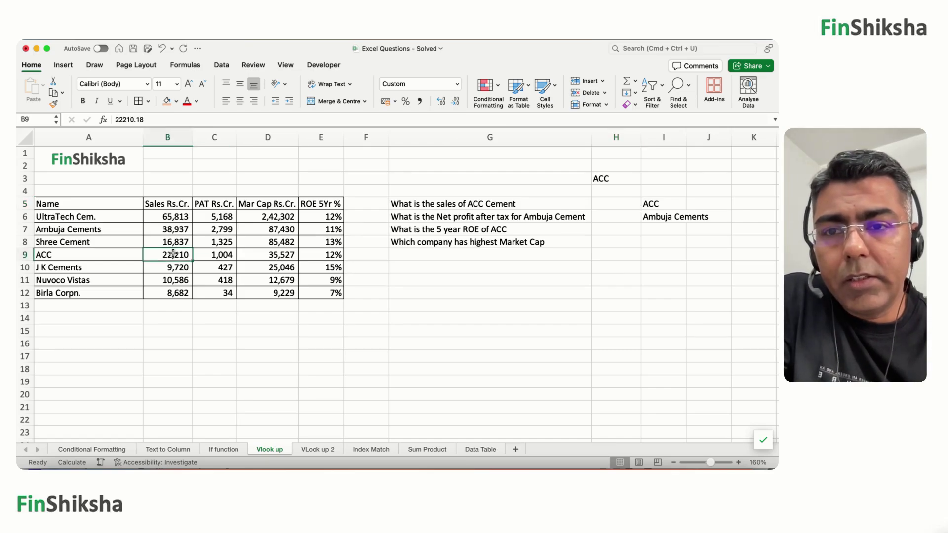
left_click(172, 103)
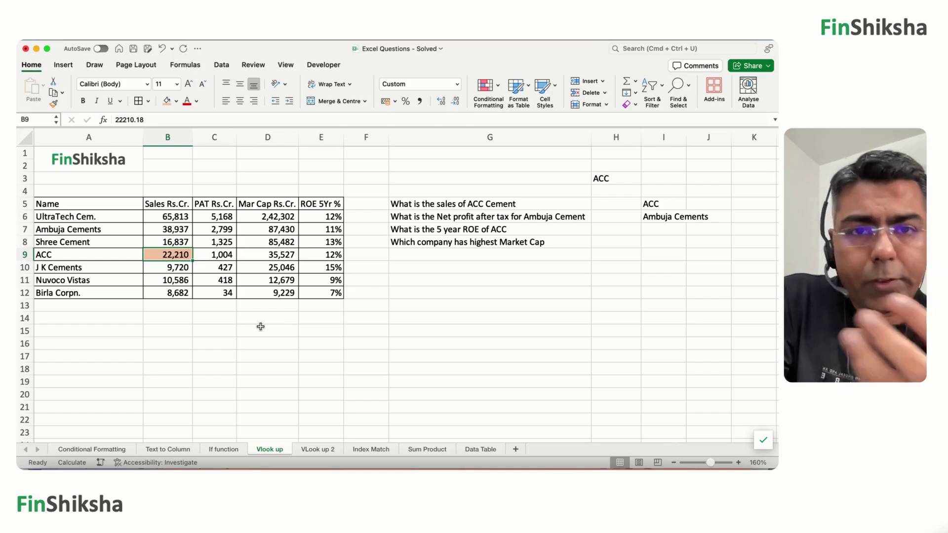
Start a VLOOKUP in H5 in the Formula Builder, then abandon it
left_click(615, 203)
type("=vl")
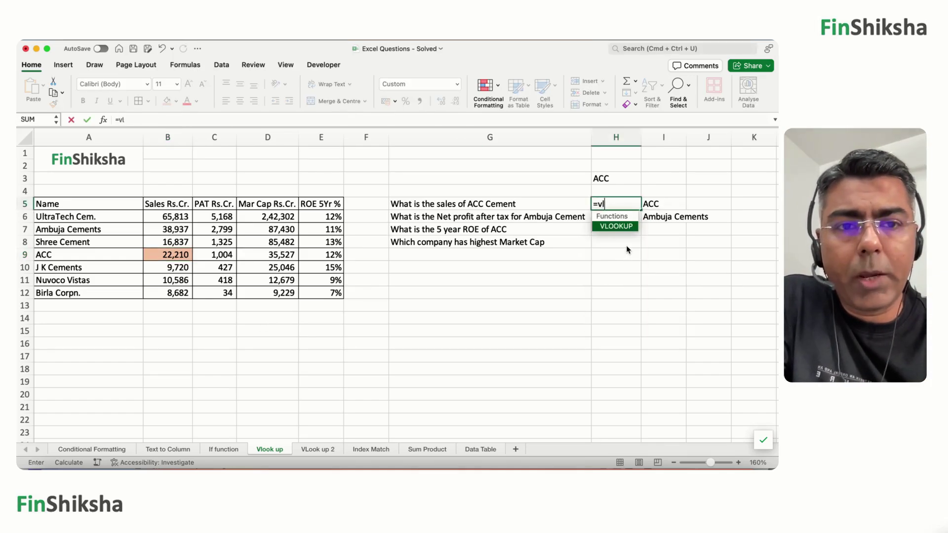
key("Tab")
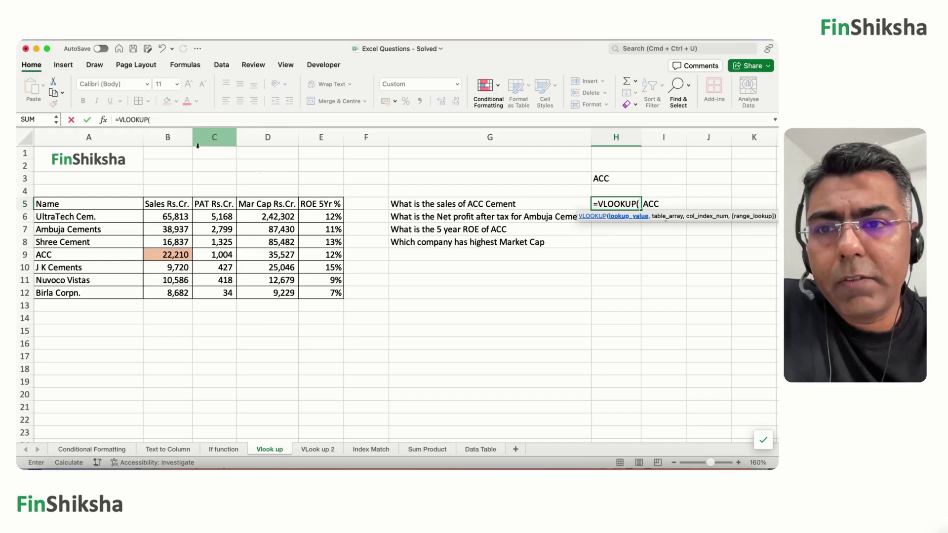
left_click(103, 120)
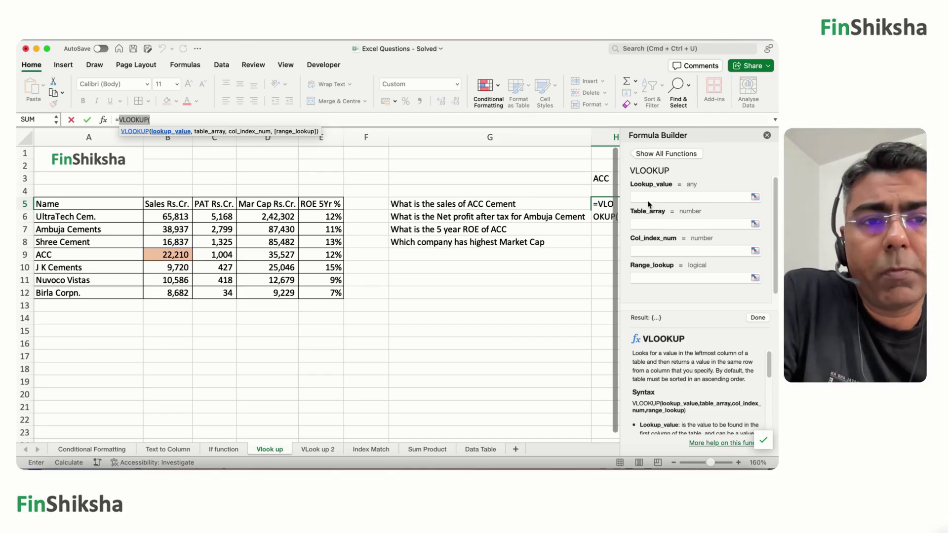
left_click(767, 135)
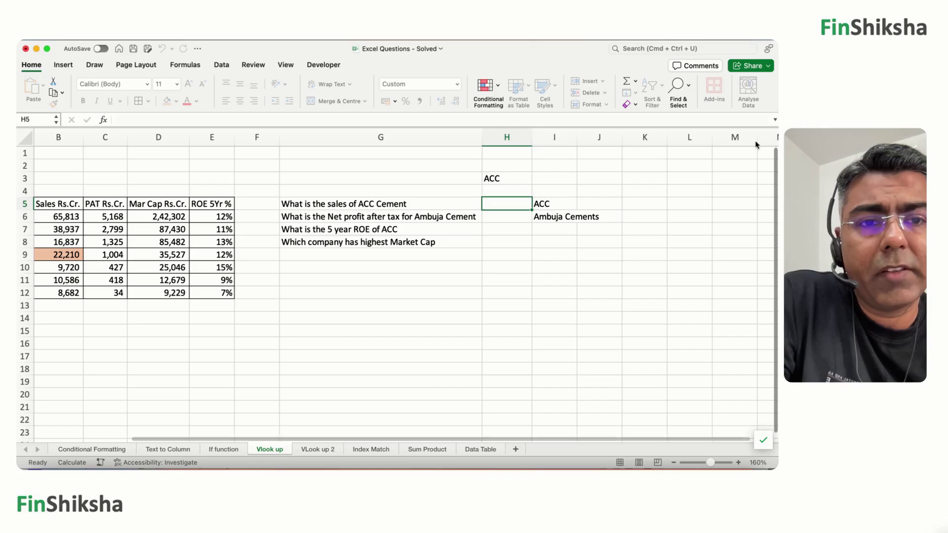
Discard a stray formula and begin a VLOOKUP in H5 using I5 as the lookup value
type("=")
key("Left")
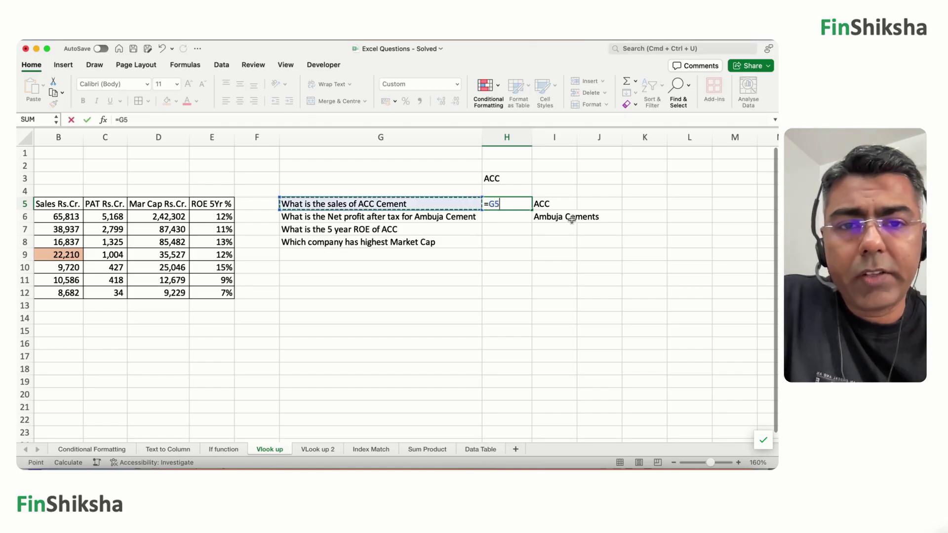
key("Escape")
key("Left")
key("Left")
key("Left")
key("Left")
key("Left")
key("Left")
key("Left")
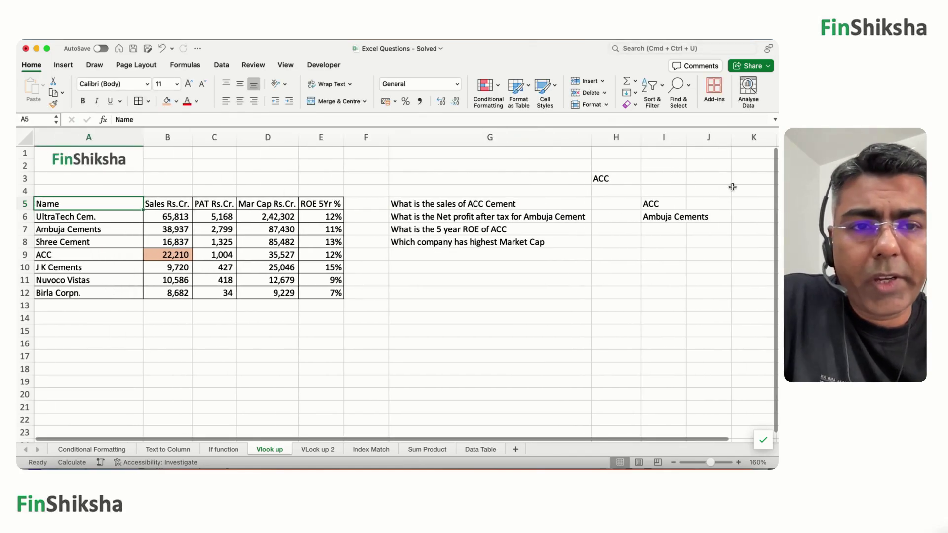
left_click(616, 205)
type("=vloo")
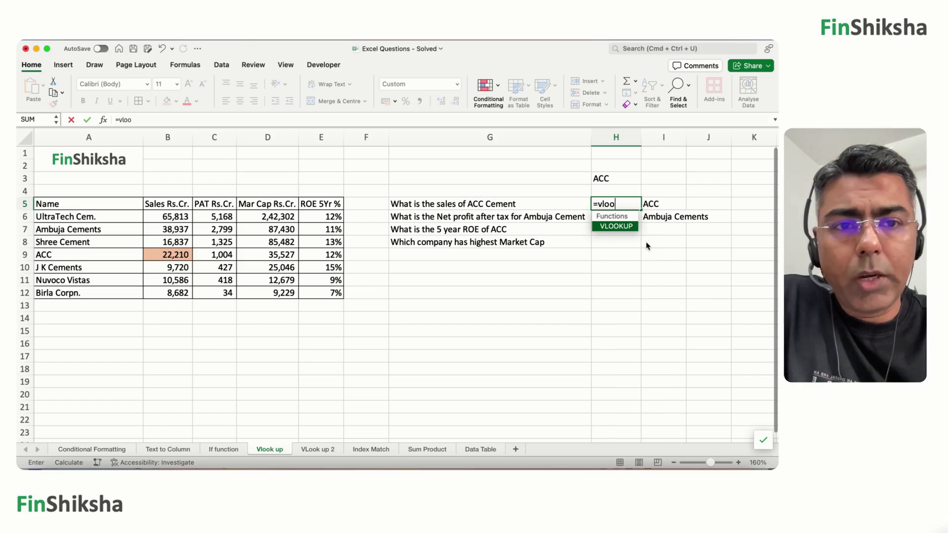
key("Tab")
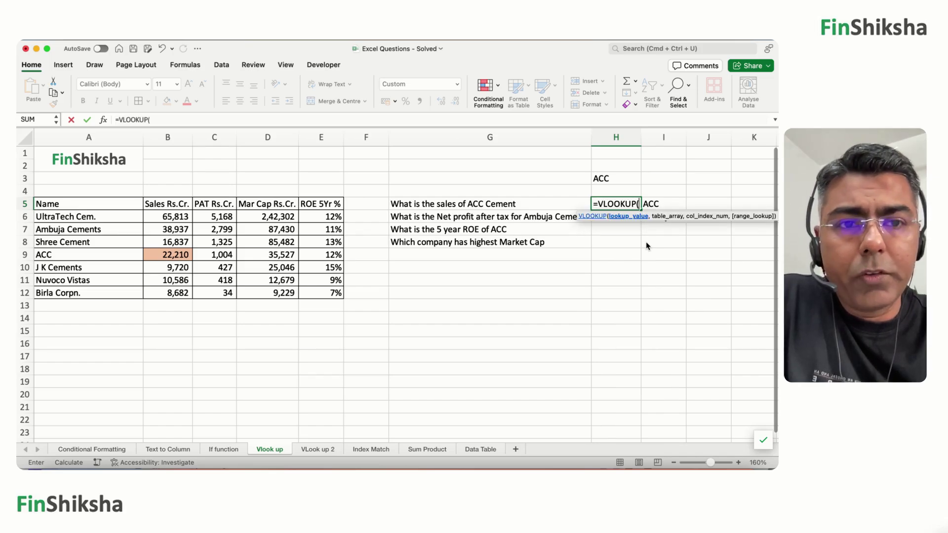
key("Right")
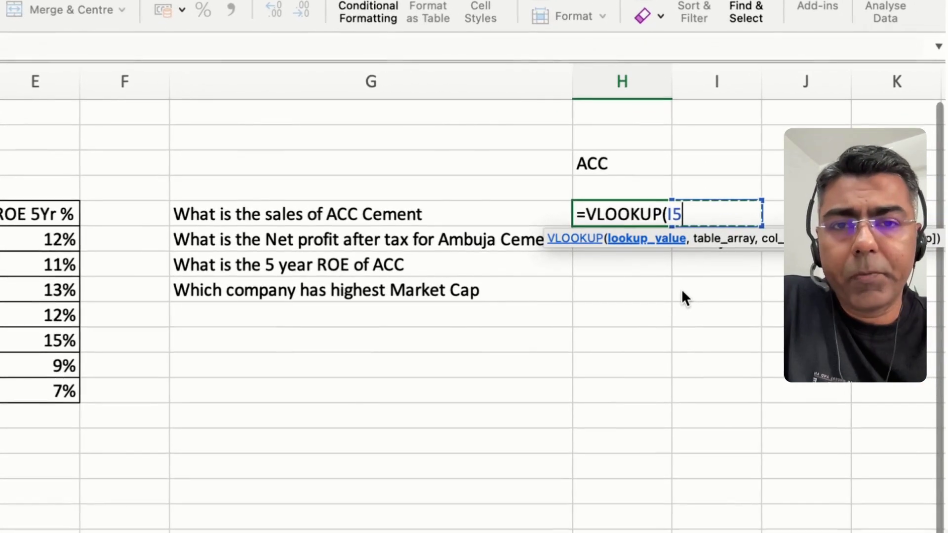
type(",")
Finish H5's formula as =VLOOKUP(I5,$A$5:$E$12,2,0), returning ACC's sales of 22,210
key("Left")
key("Left")
key("Left")
key("Left")
key("Left")
key("Left")
key("Left")
key("shift+Right")
key("shift+Right")
key("shift+Right")
key("shift+Right")
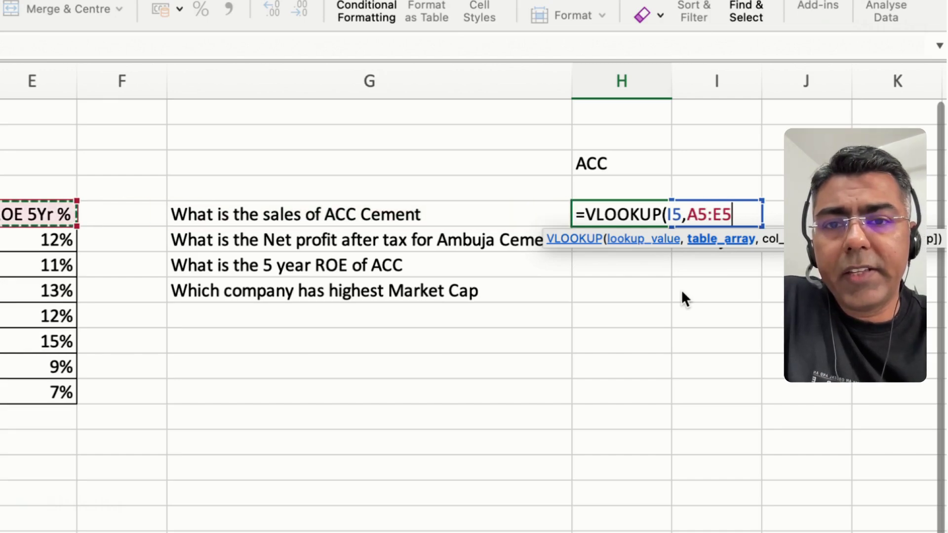
key("shift+Down")
key("shift+Down")
key("shift+Down")
key("shift+Down")
key("shift+Down")
key("shift+Down")
key("shift+Down")
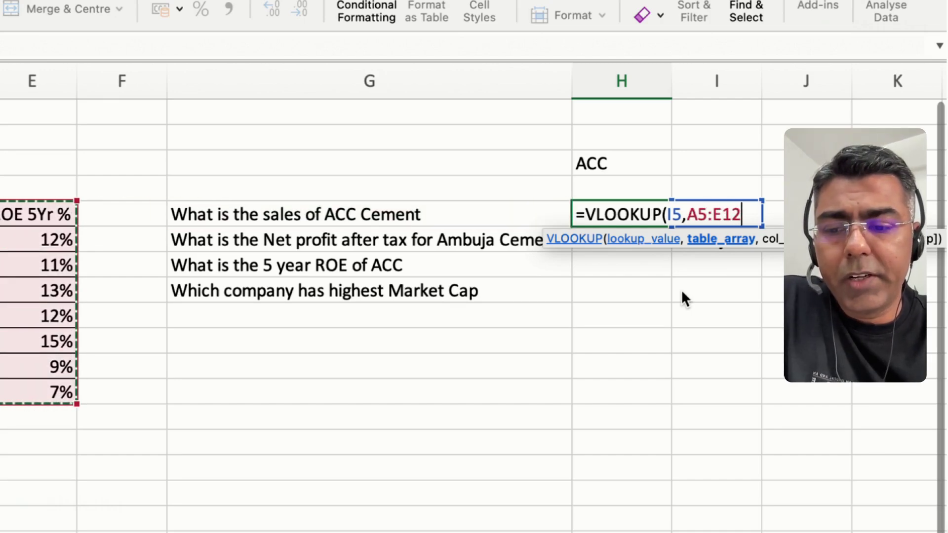
key("F4")
type(",")
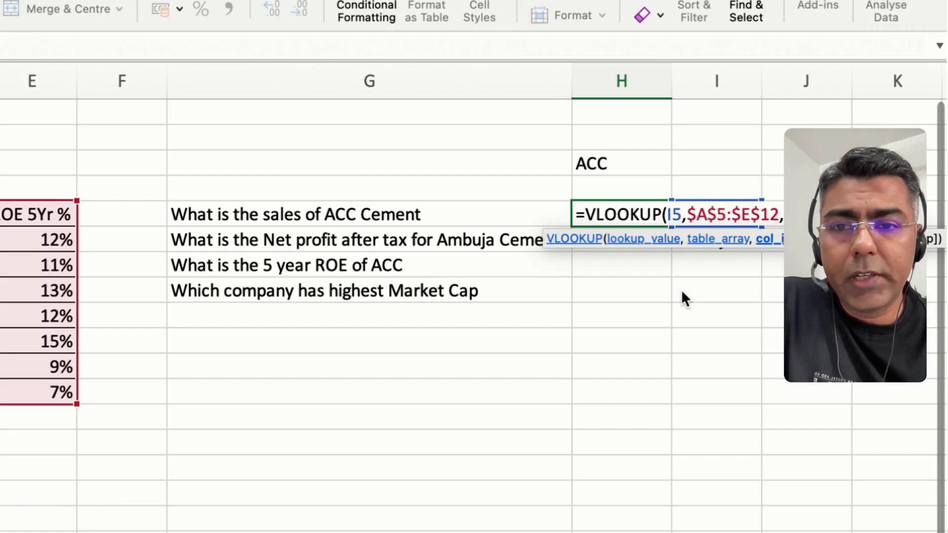
type("2,")
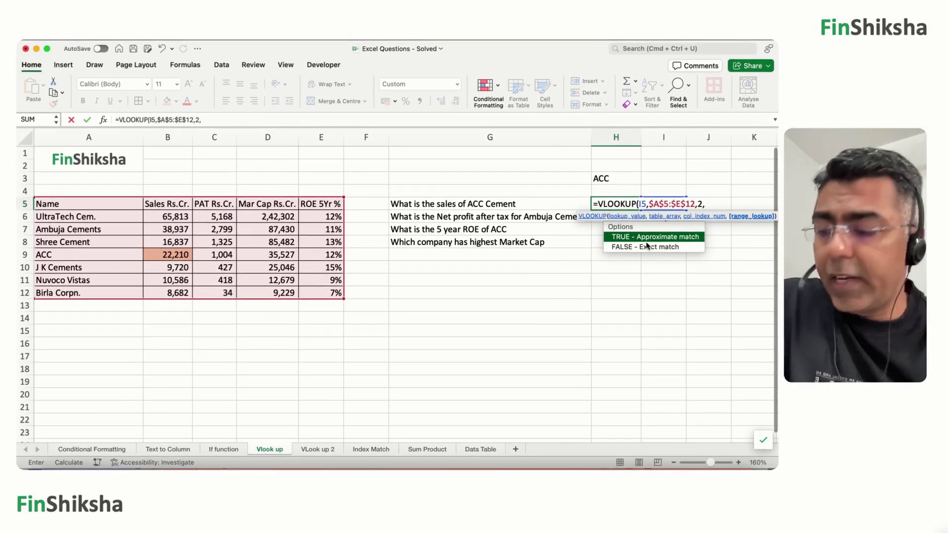
type("0")
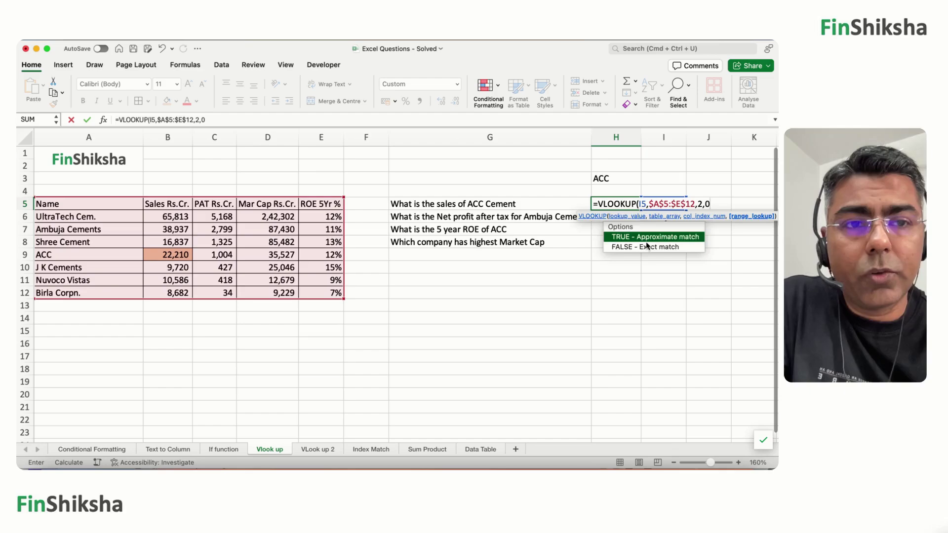
type(")")
key("Return")
key("Up")
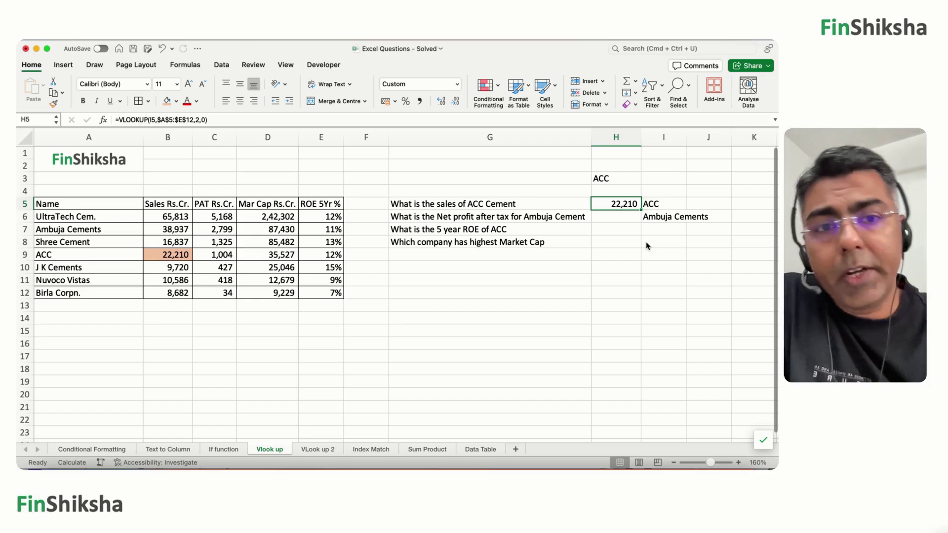
Enter =VLOOKUP(I6,A5:E12,3,0) in H6 for Ambuja Cements' net profit after tax
key("Down")
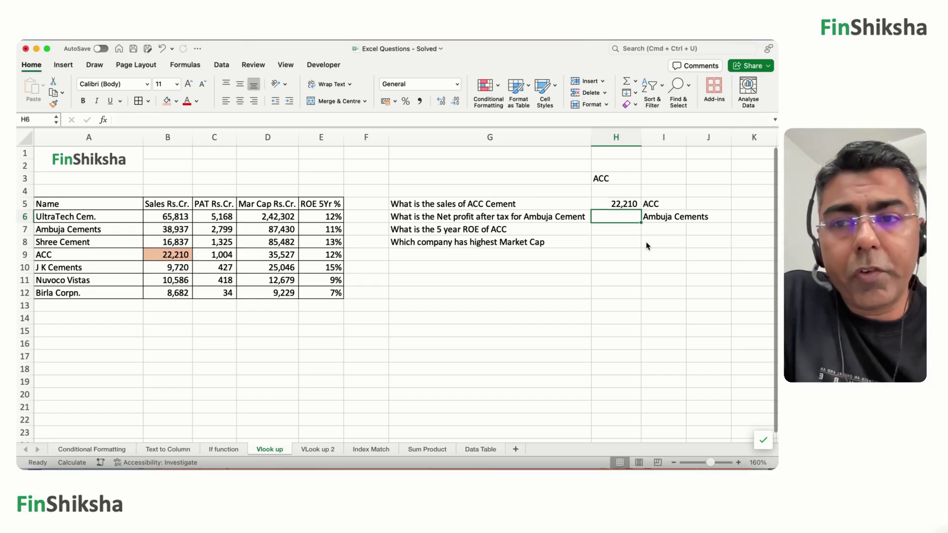
type("=vlo")
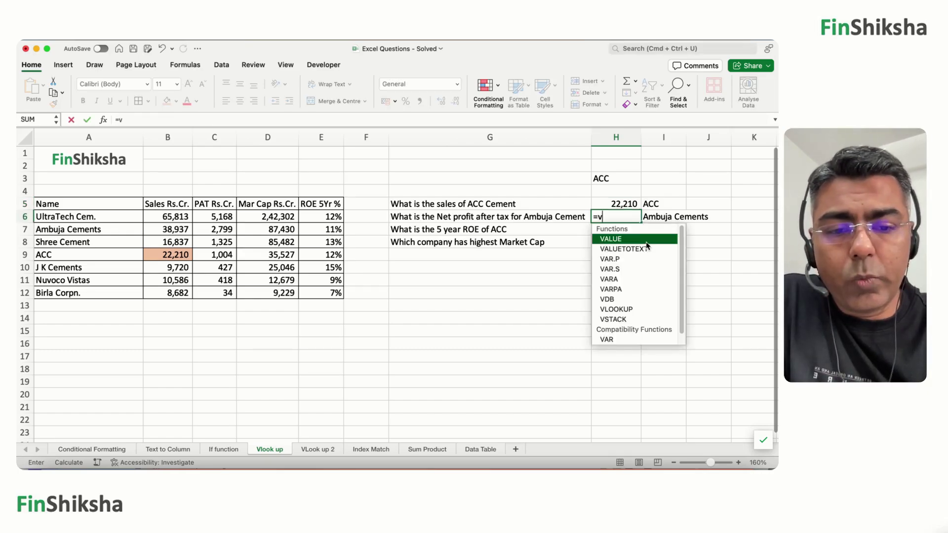
key("Tab")
key("Right")
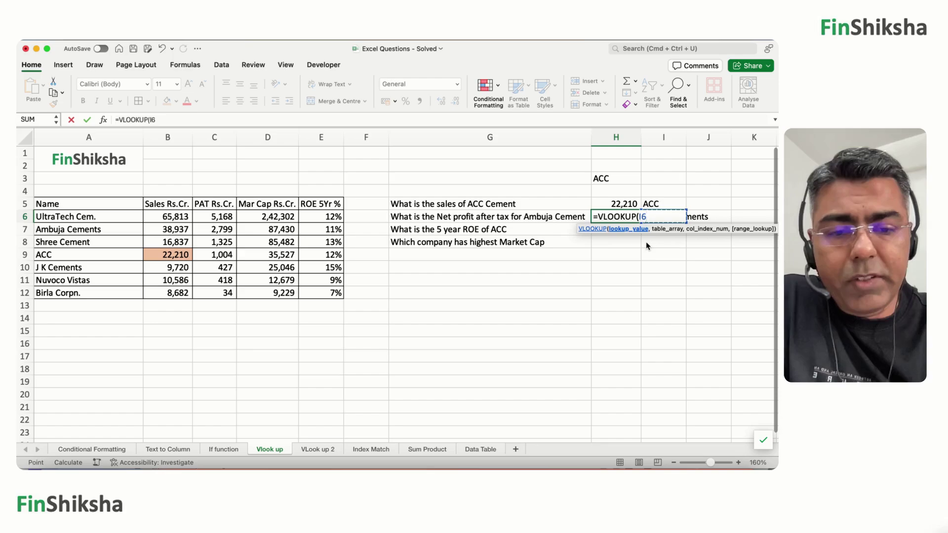
type(",")
key("Left")
key("Left")
key("Left")
key("Left")
key("Left")
key("Left")
key("Left")
key("Up")
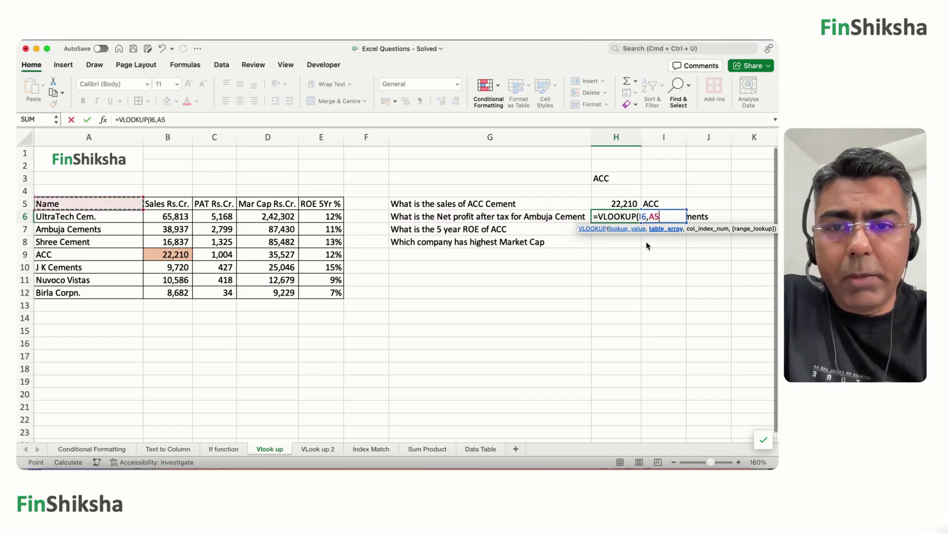
key("ctrl+shift+Right")
key("ctrl+shift+Down")
type(",")
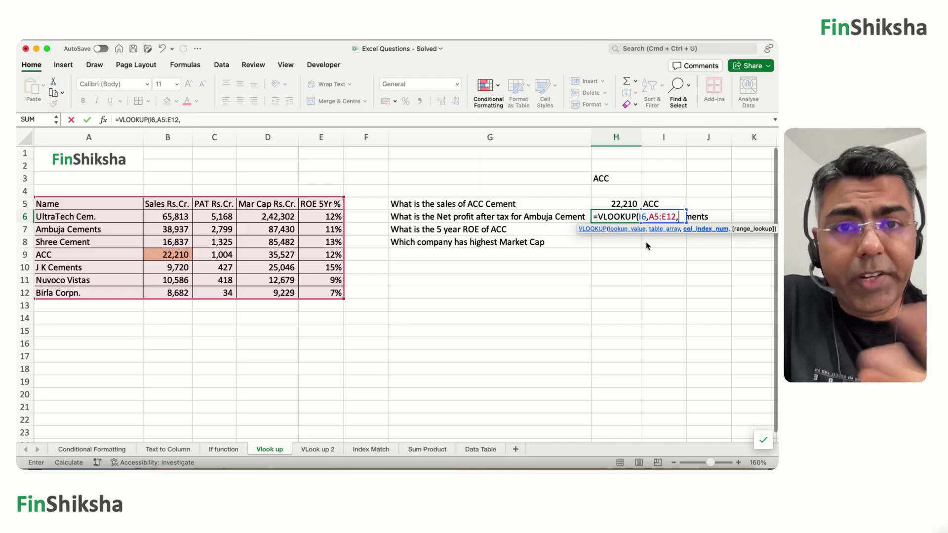
type("3,0")
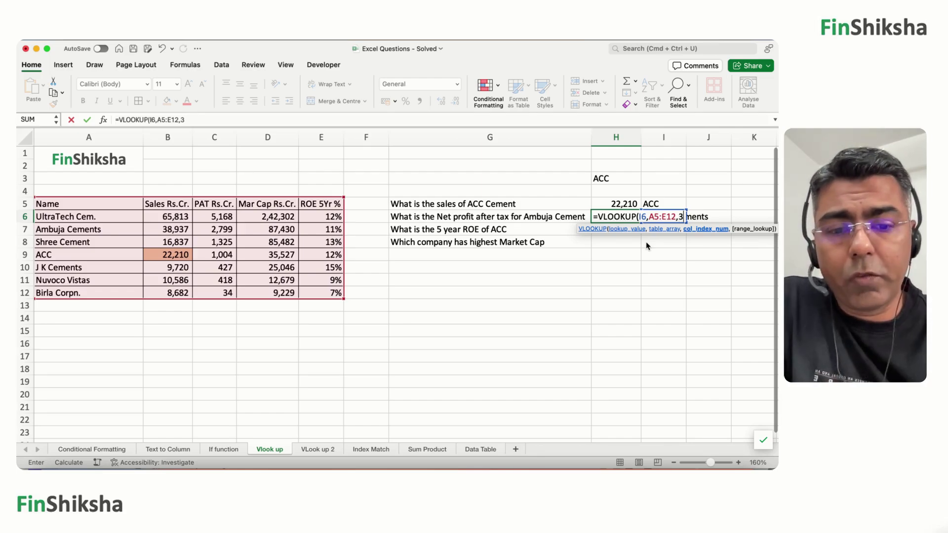
key("Return")
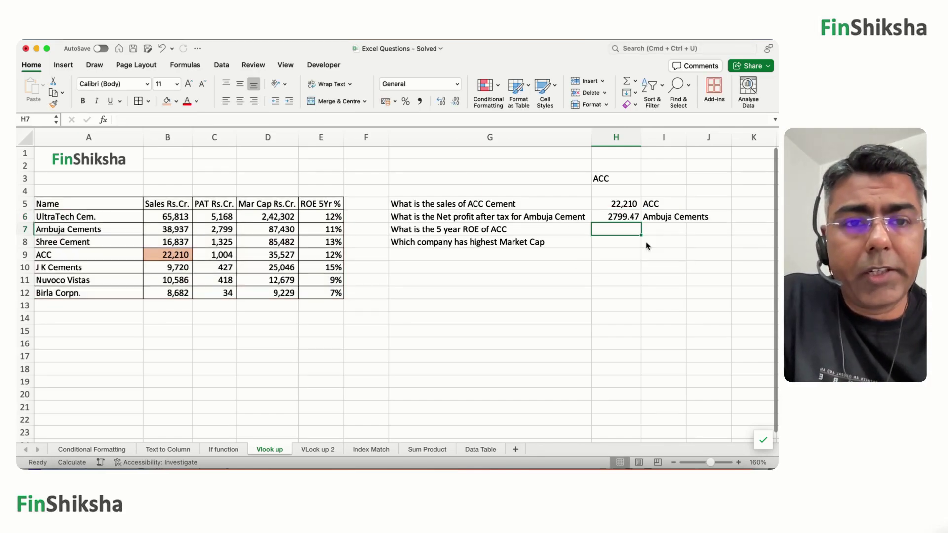
key("Up")
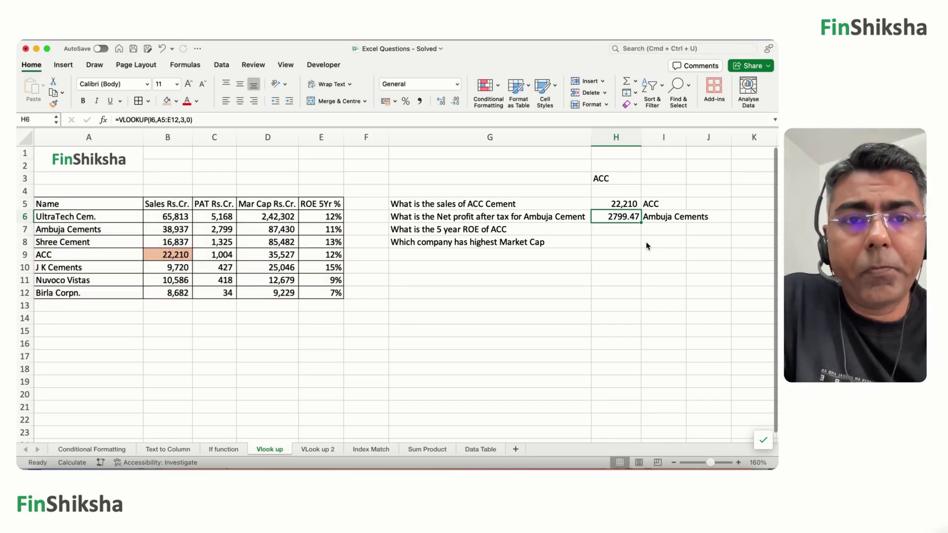
Copy H5's number format onto H6 with Format Painter so it reads 2,799
left_click(617, 202)
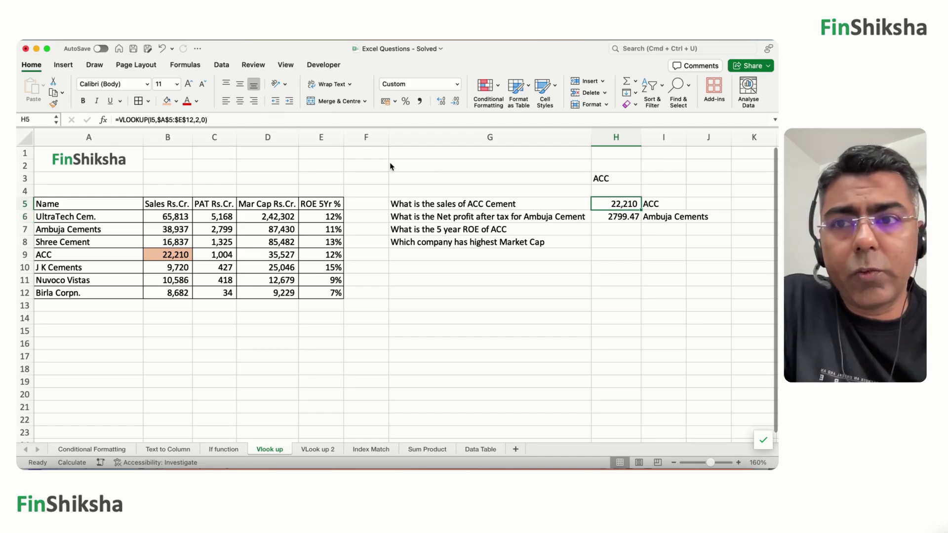
left_click(53, 105)
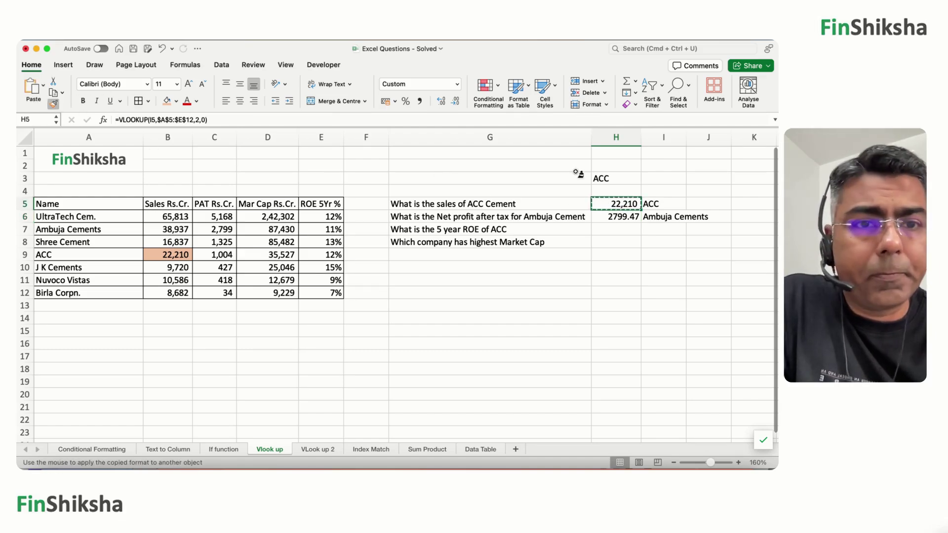
left_click(604, 217)
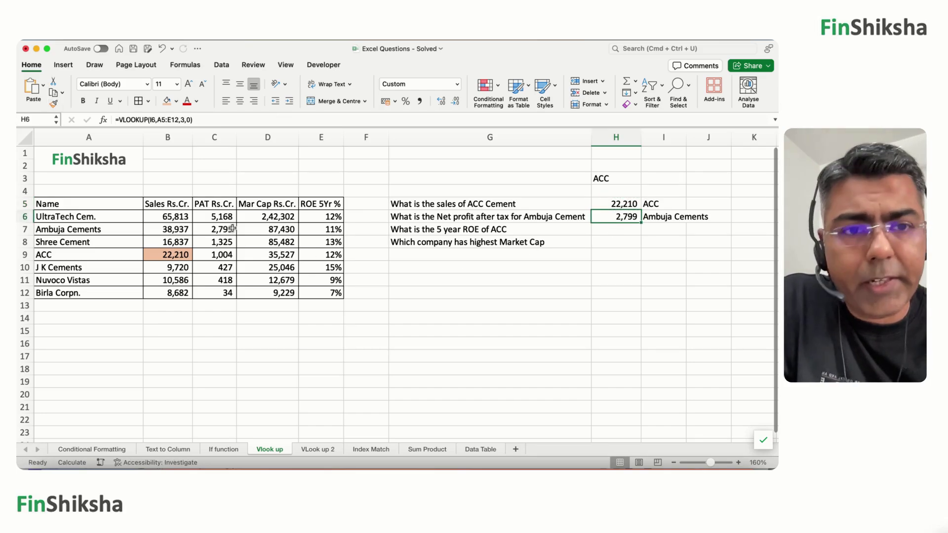
left_click(622, 233)
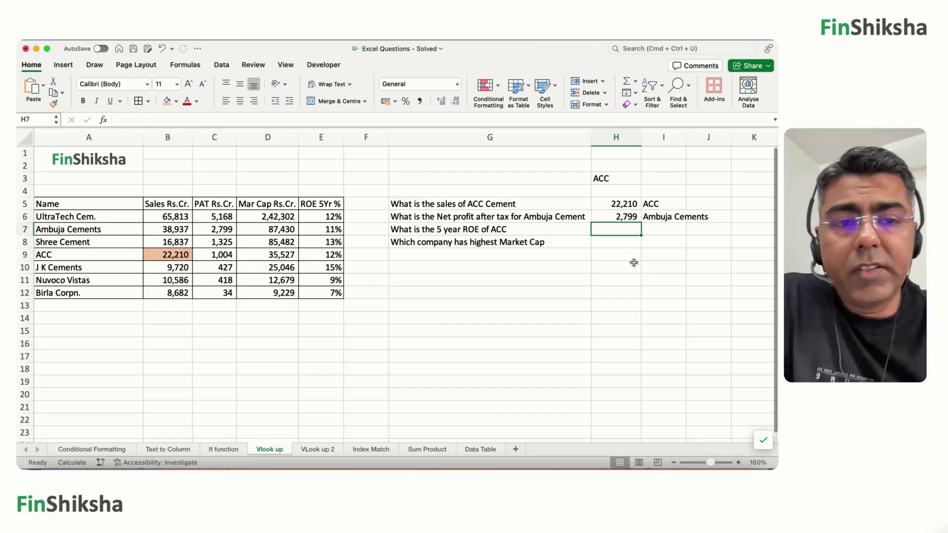
Write =VLOOKUP(I5,A5:E12,5,0) in H7 to fetch ACC's 5-year ROE
type("=vlo")
key("Tab")
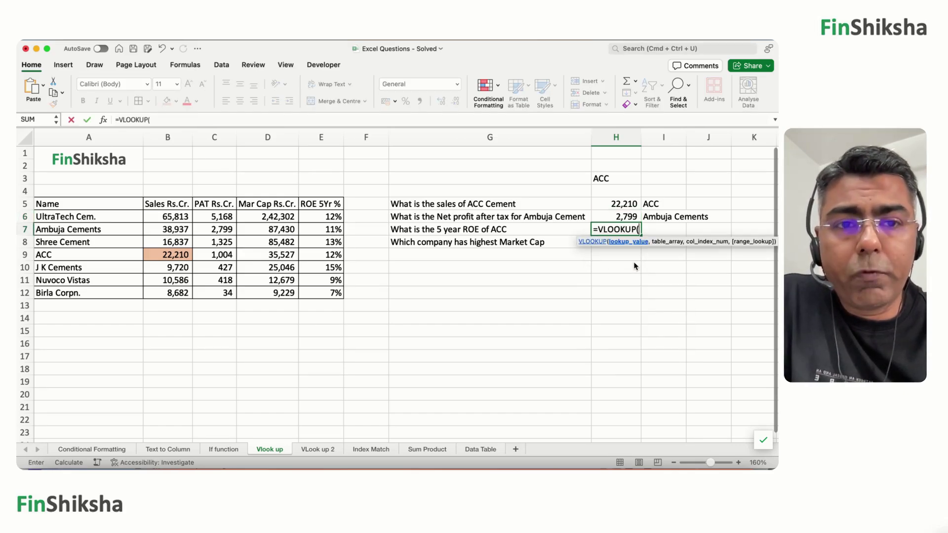
key("Right")
key("Up")
key("Up")
type(",")
key("Left")
key("Left")
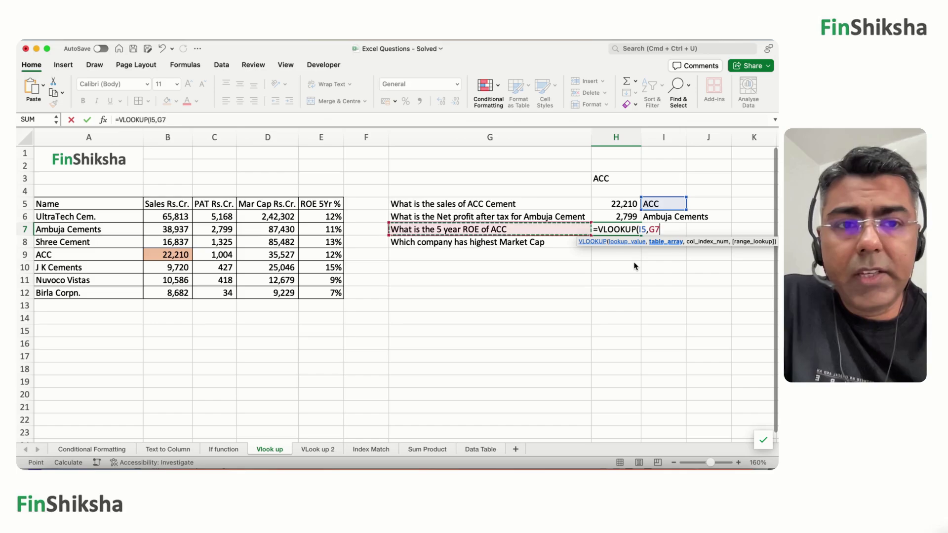
key("Left")
key("Left")
key("Left")
key("Left")
key("Left")
key("Up")
key("Up")
key("shift+Right")
key("shift+Right")
key("shift+Right")
key("shift+Right")
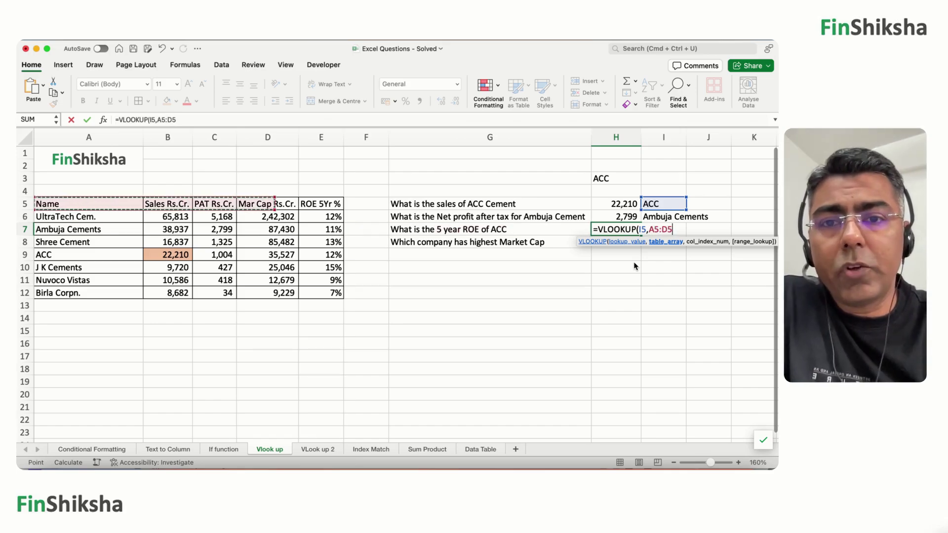
key("ctrl+shift+Down")
type(",")
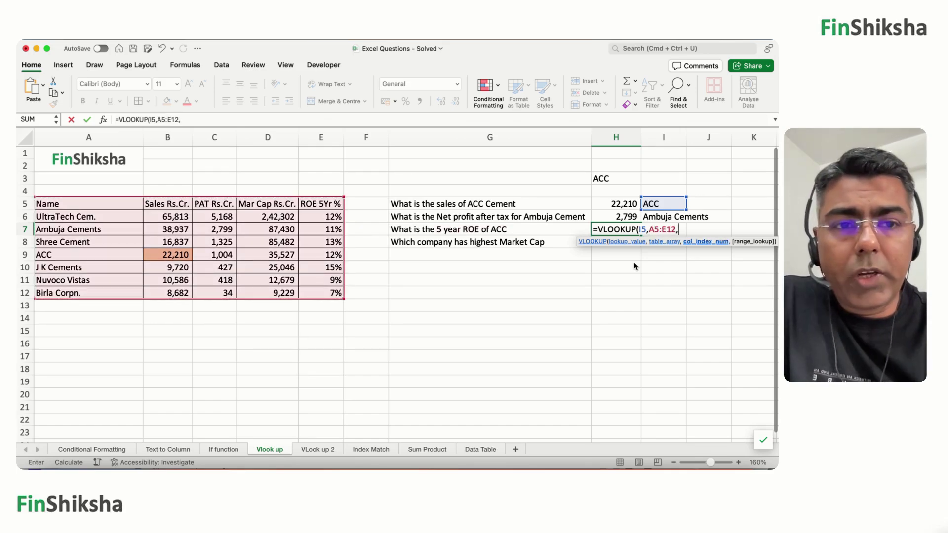
type("5,)")
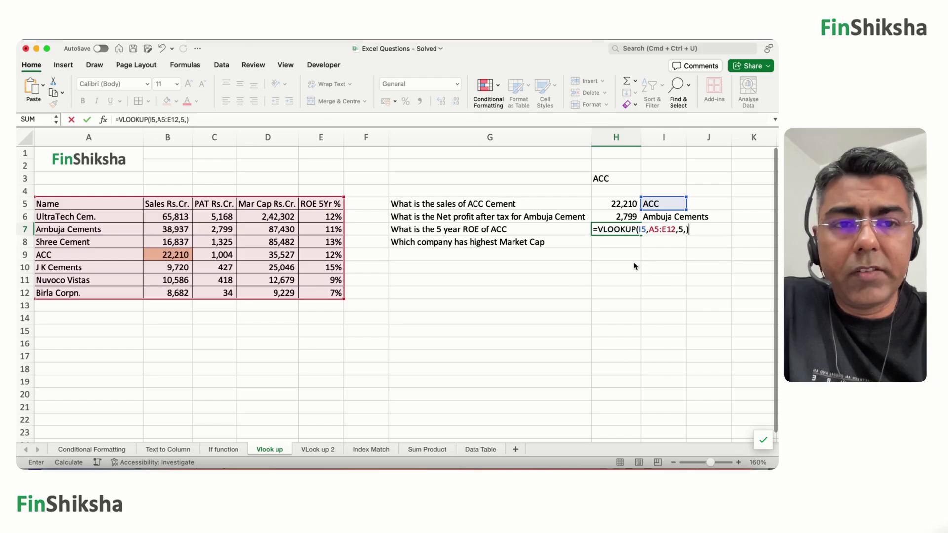
key("Left")
type("0")
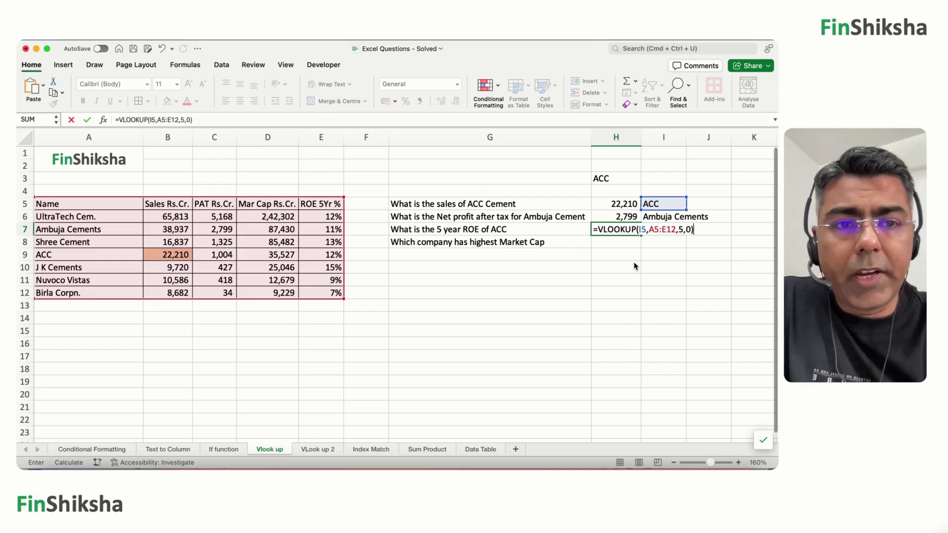
Commit the ROE formula and show H7's result as a 12% percentage
key("Return")
key("Up")
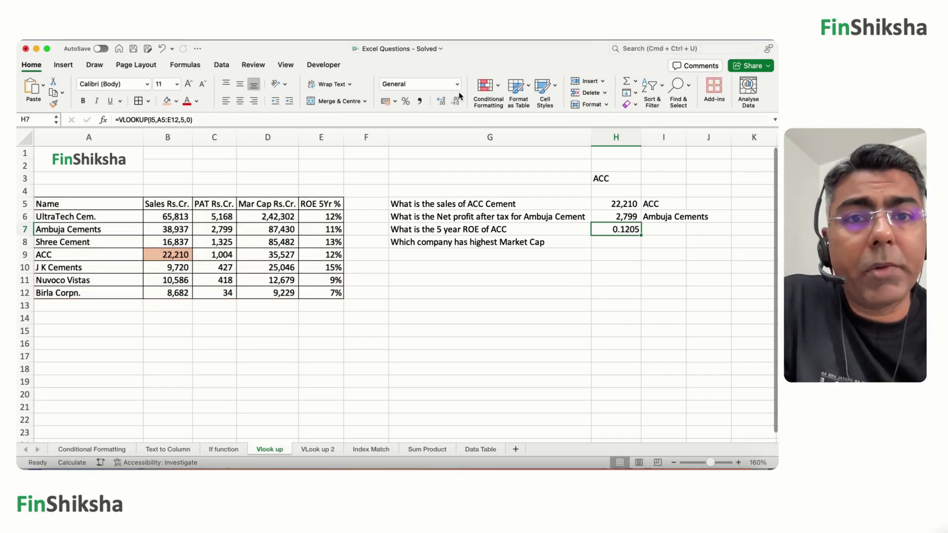
left_click(406, 101)
left_click(406, 101)
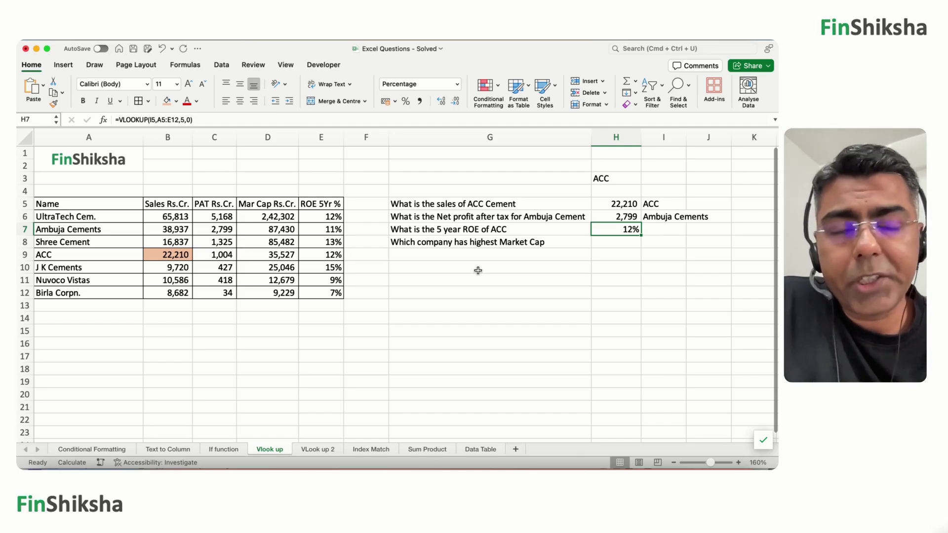
key("Down")
key("Left")
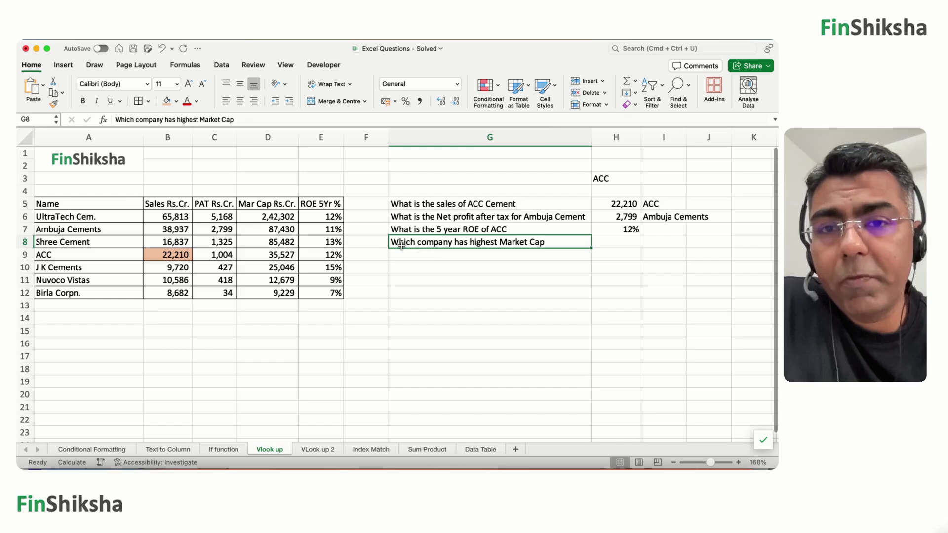
left_click_drag(114, 205, 105, 293)
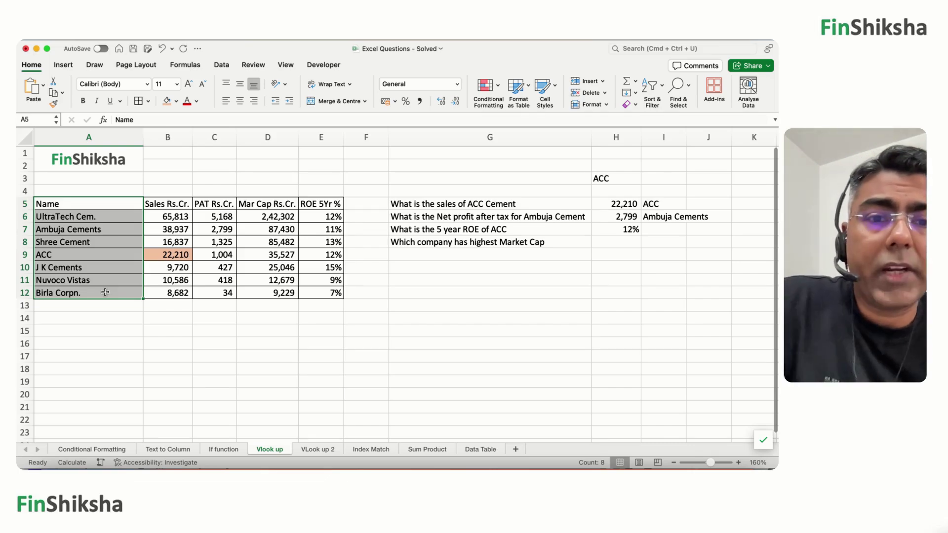
left_click(612, 240)
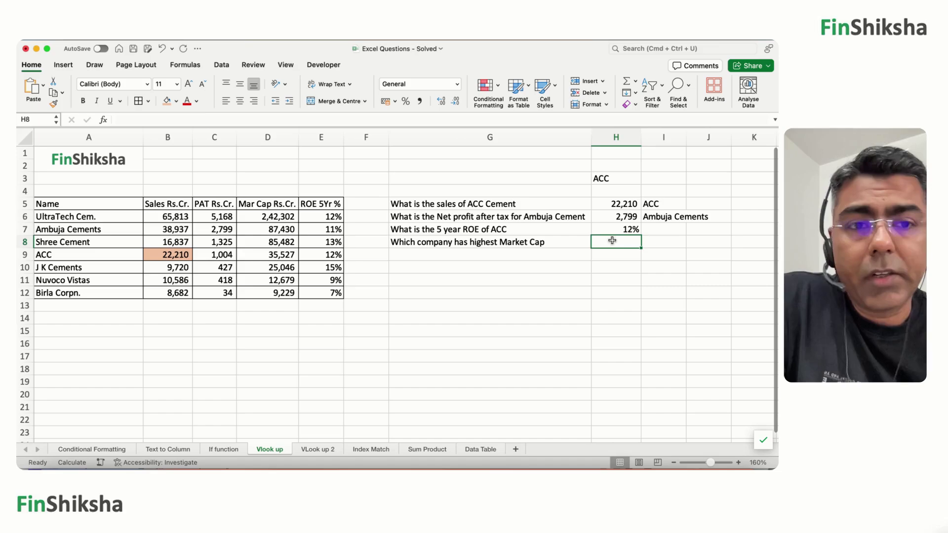
type("=")
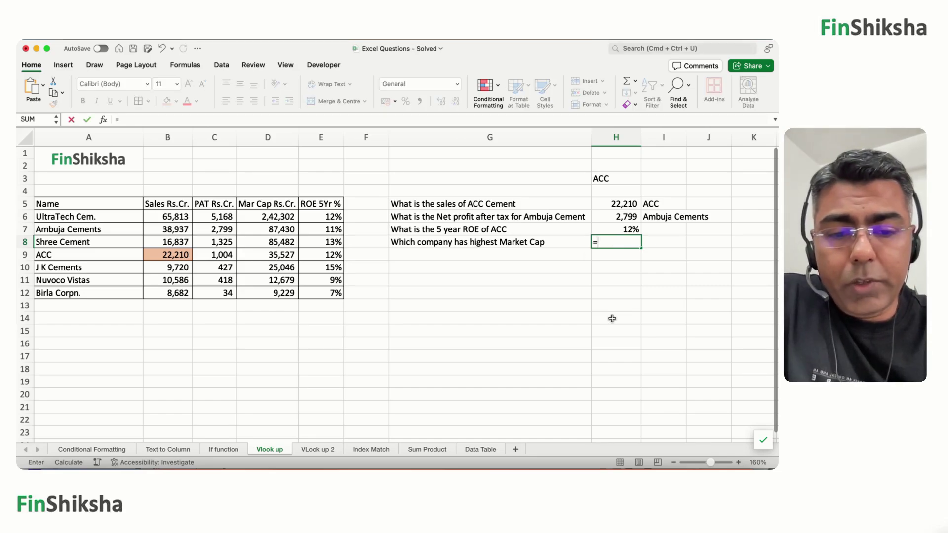
type("xl")
Draft an XLOOKUP in H8 with lookup value D6 and lookup array $D$6:$D$12, then cancel it
key("Tab")
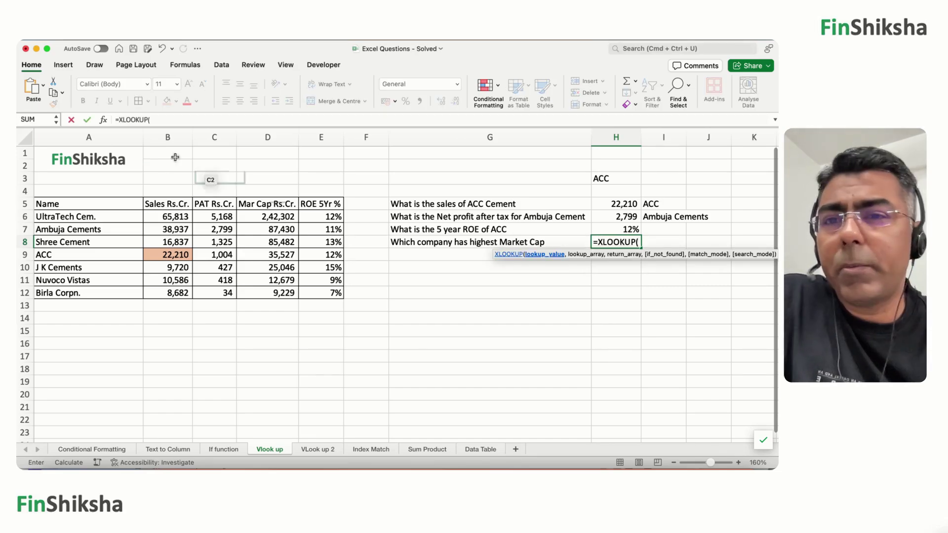
left_click(103, 120)
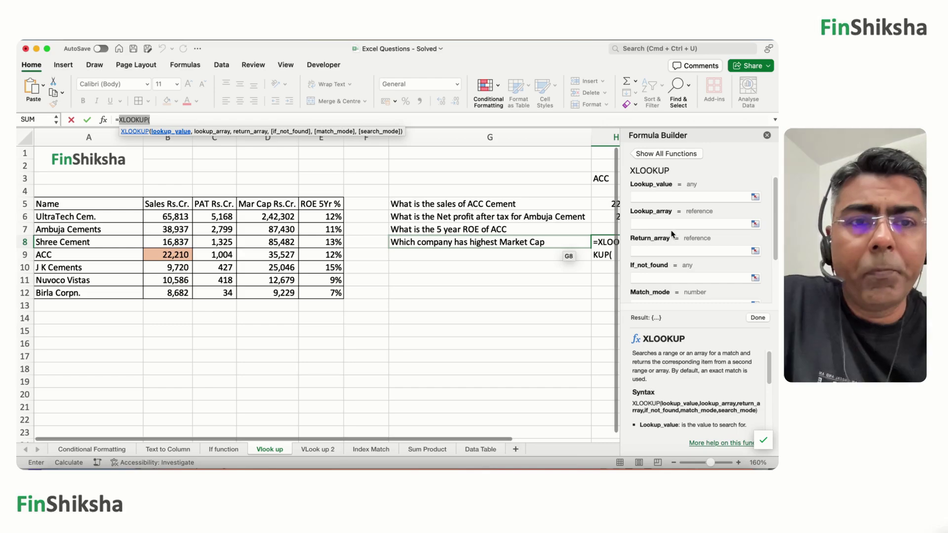
left_click(656, 199)
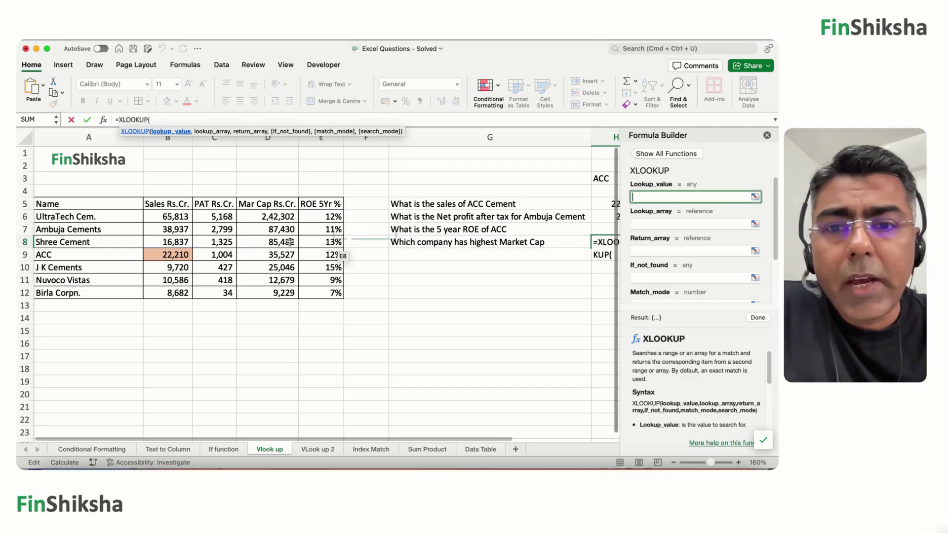
left_click(255, 218)
type(",")
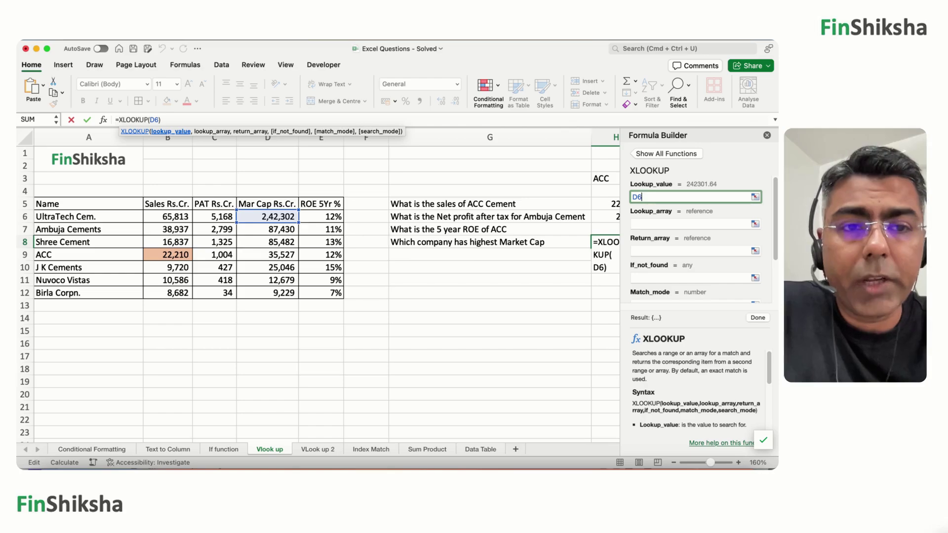
key("Tab")
left_click_drag(272, 221, 253, 288)
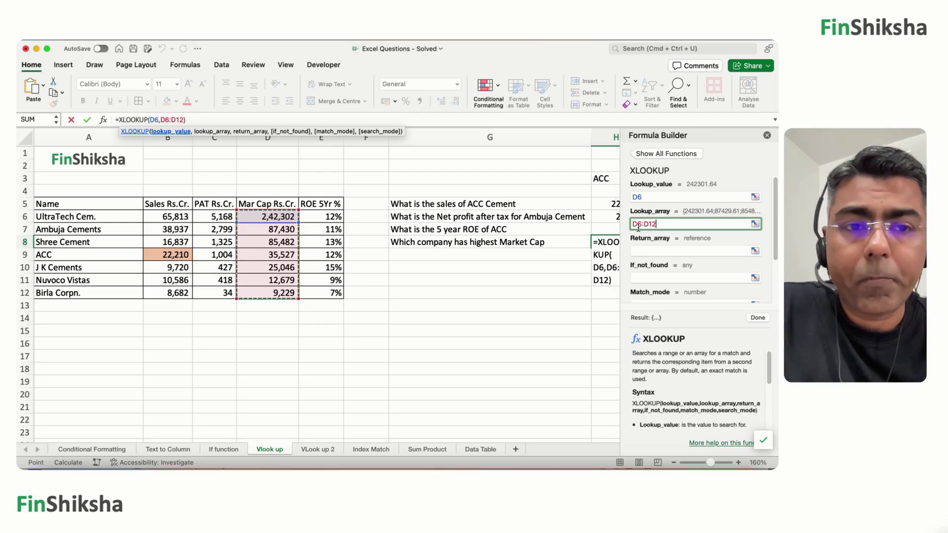
left_click_drag(648, 224, 631, 226)
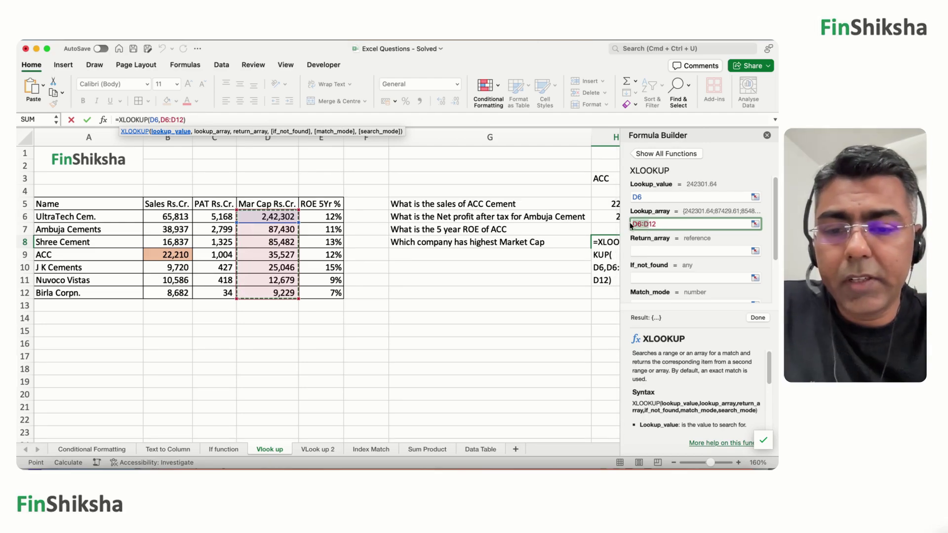
key("F4")
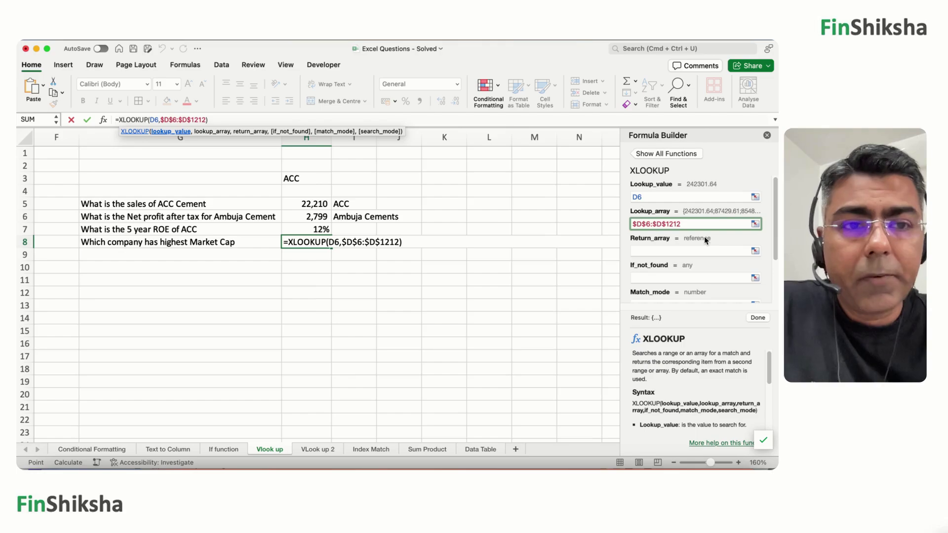
key("Escape")
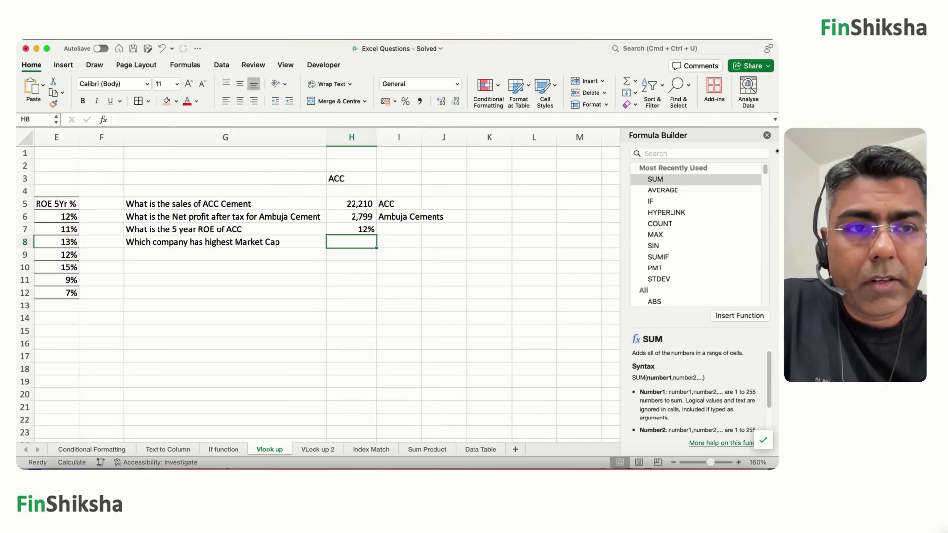
Start an XLOOKUP in H8 with lookup value D6 and lookup array D6:D12
type("=")
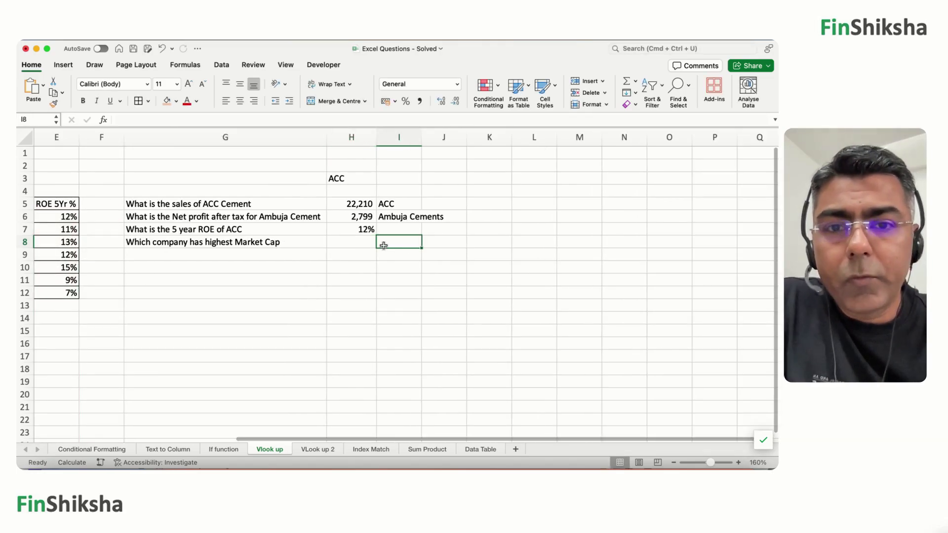
type("xlo")
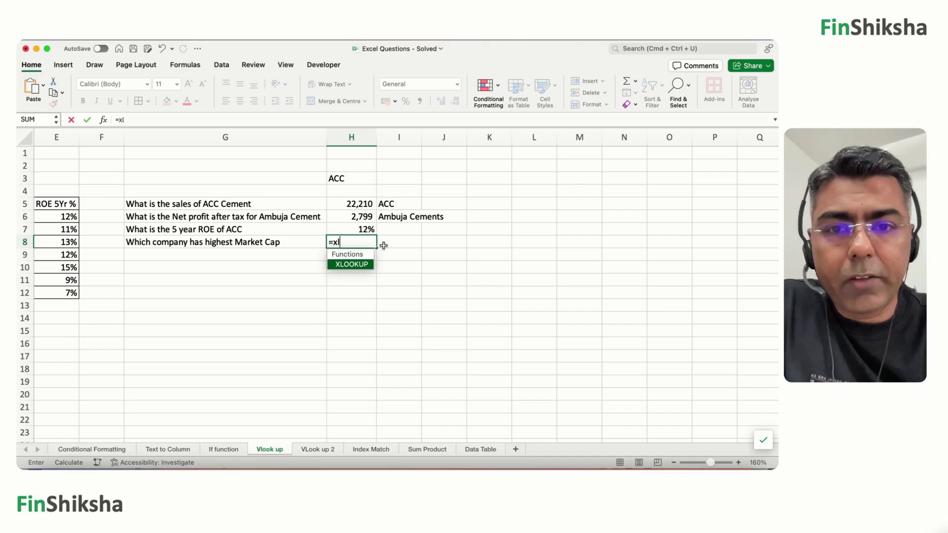
key("Tab")
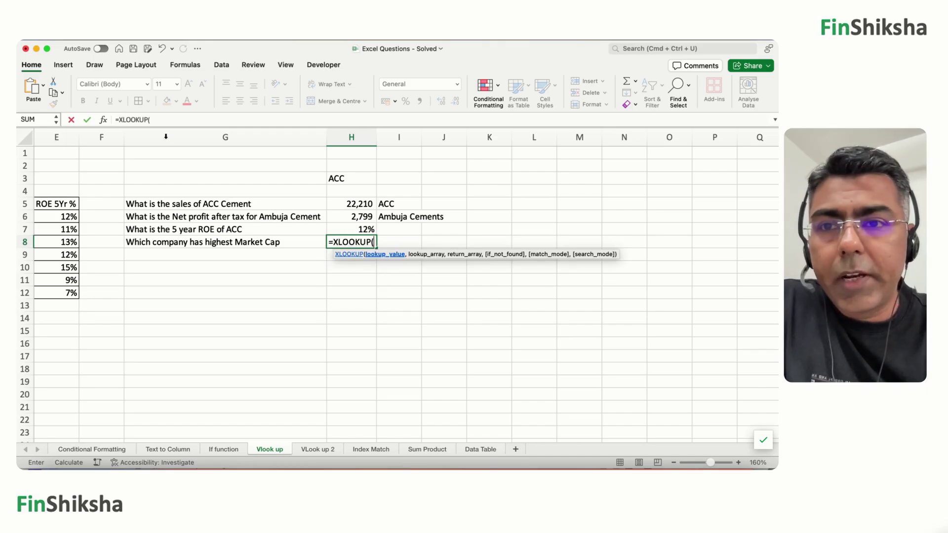
left_click(103, 120)
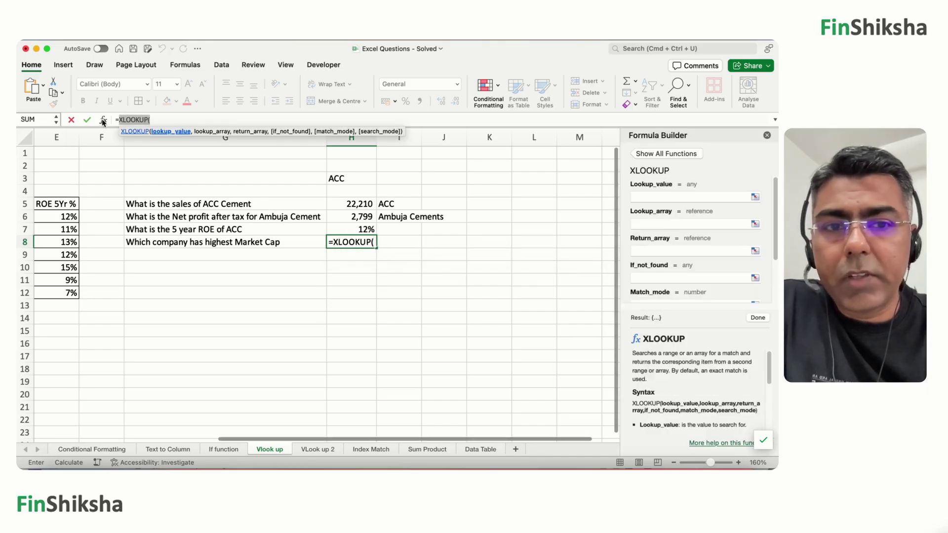
left_click(658, 196)
left_click(105, 243)
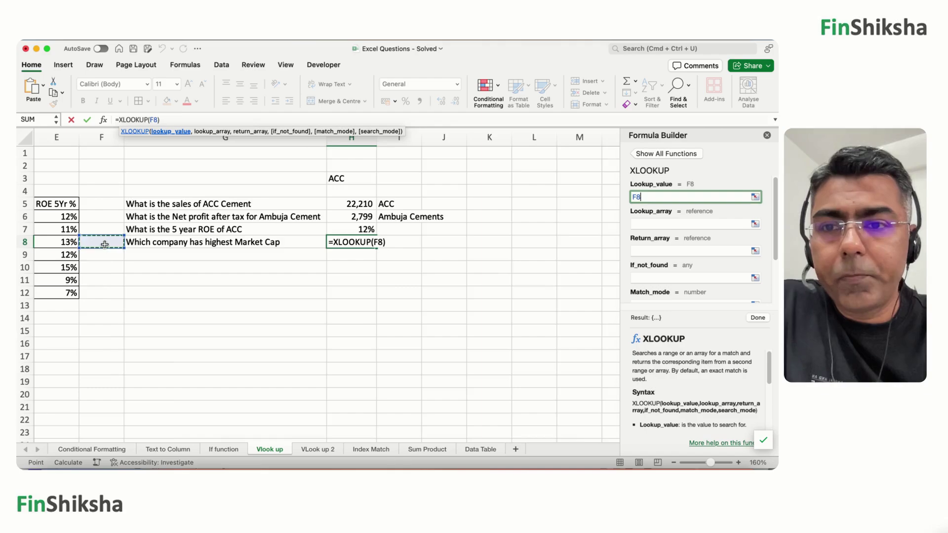
key("Left")
key("Left")
key("Left")
key("Up")
key("Right")
key("Up")
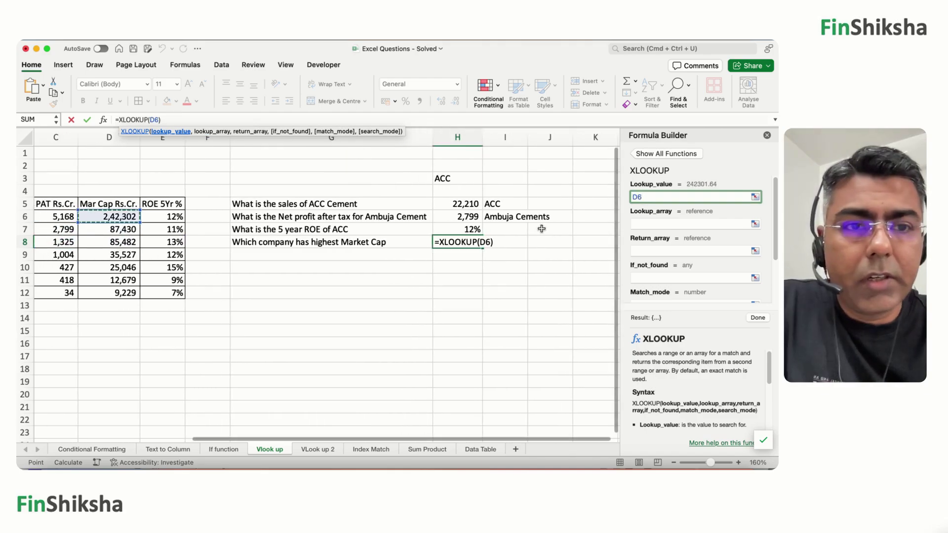
left_click(643, 225)
scroll(281, 216, "left", 5)
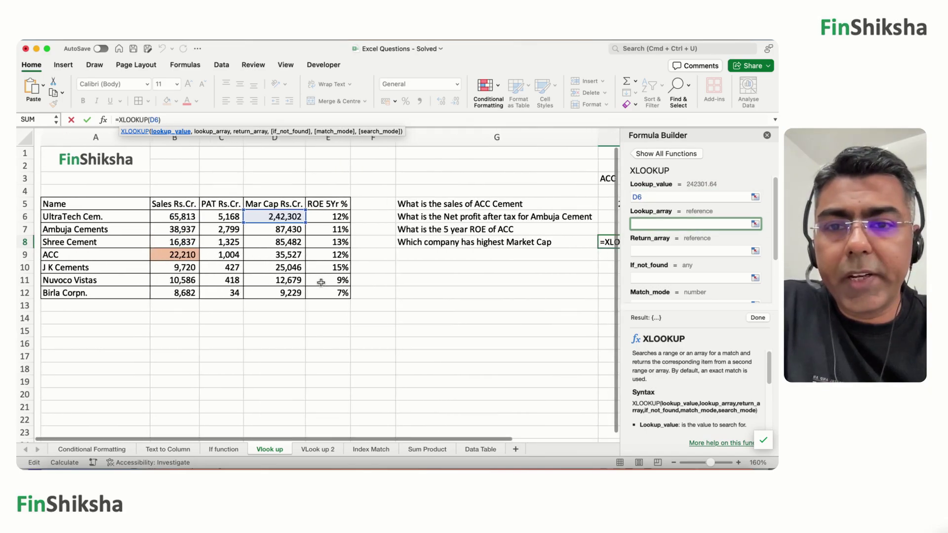
left_click_drag(280, 216, 279, 295)
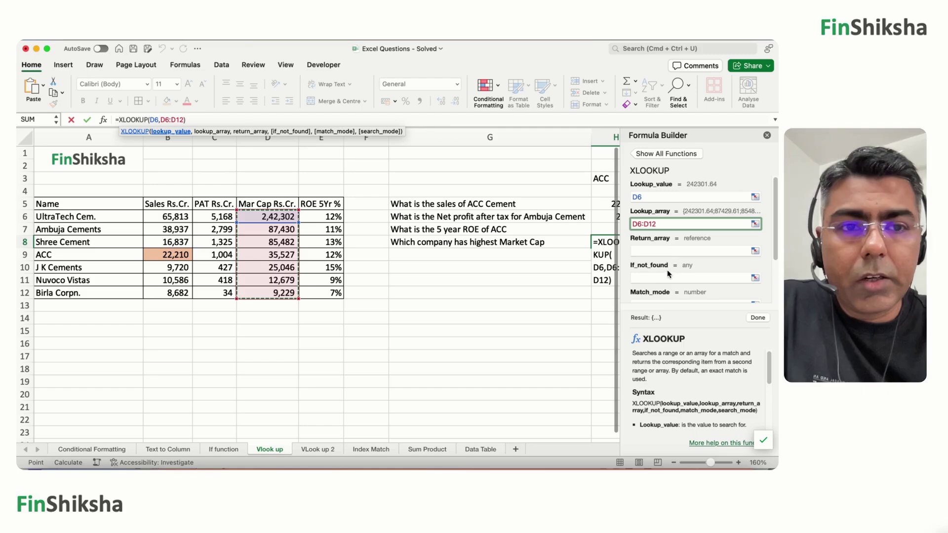
Set the return array to A6:A12 and finish, so H8 returns UltraTech Cem
left_click(658, 254)
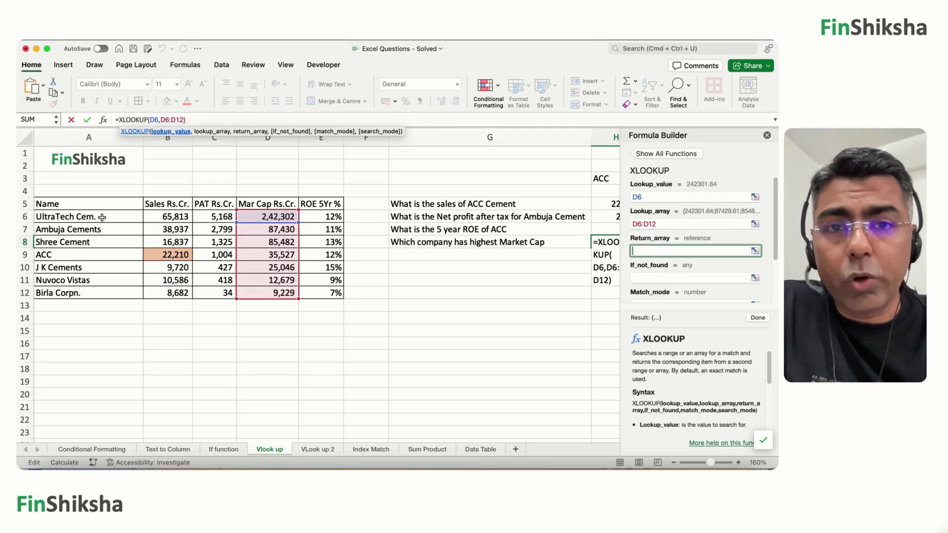
left_click_drag(102, 217, 104, 292)
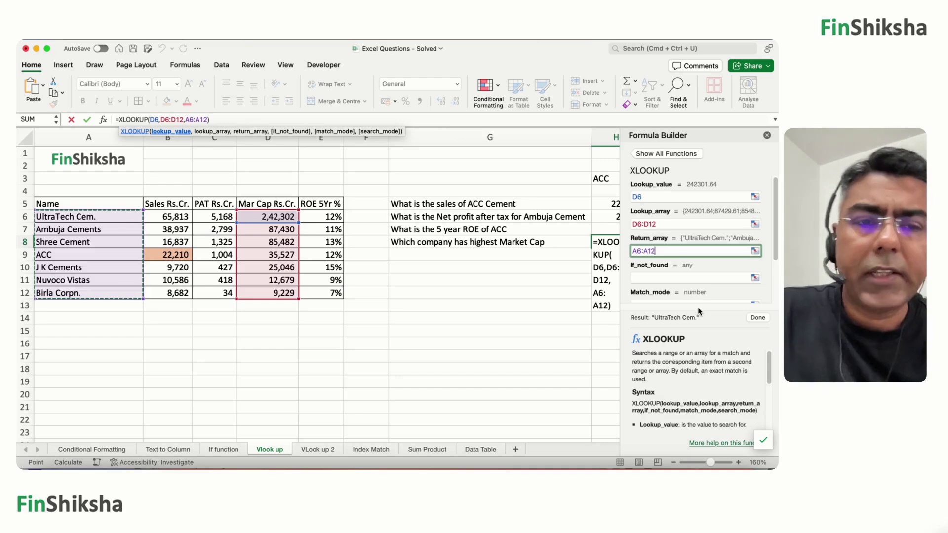
scroll(689, 281, "down", 2)
left_click(684, 270)
scroll(692, 262, "down", 1)
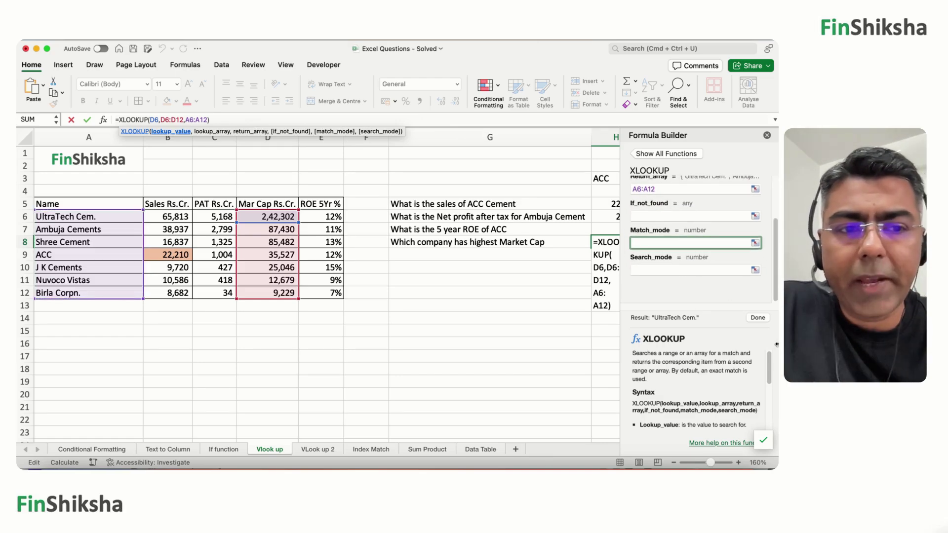
left_click(760, 319)
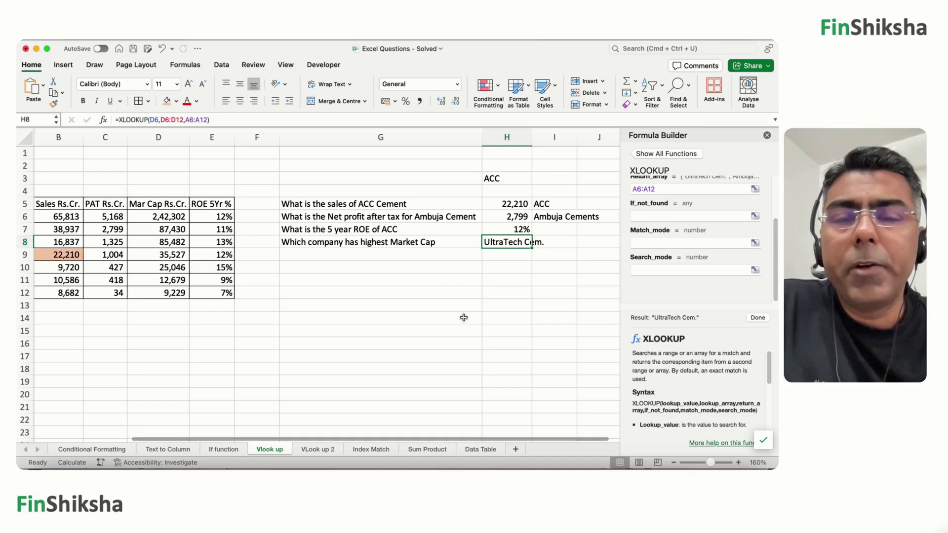
left_click(768, 136)
left_click(546, 277)
scroll(545, 275, "left", 3)
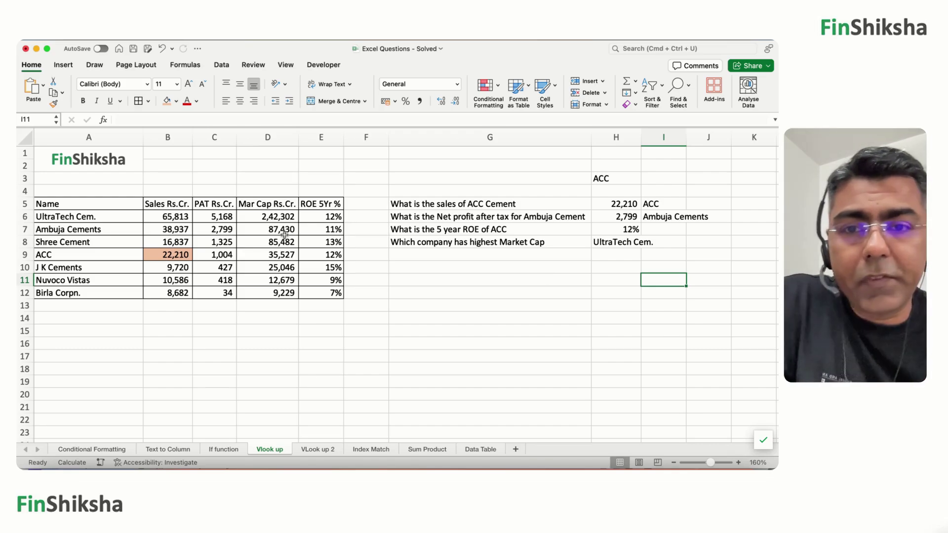
Change Ambuja Cements' market cap in D7 to 2,87,430 by adding a leading 2
left_click(260, 224)
double_click(260, 223)
type("2")
key("Return")
key("Up")
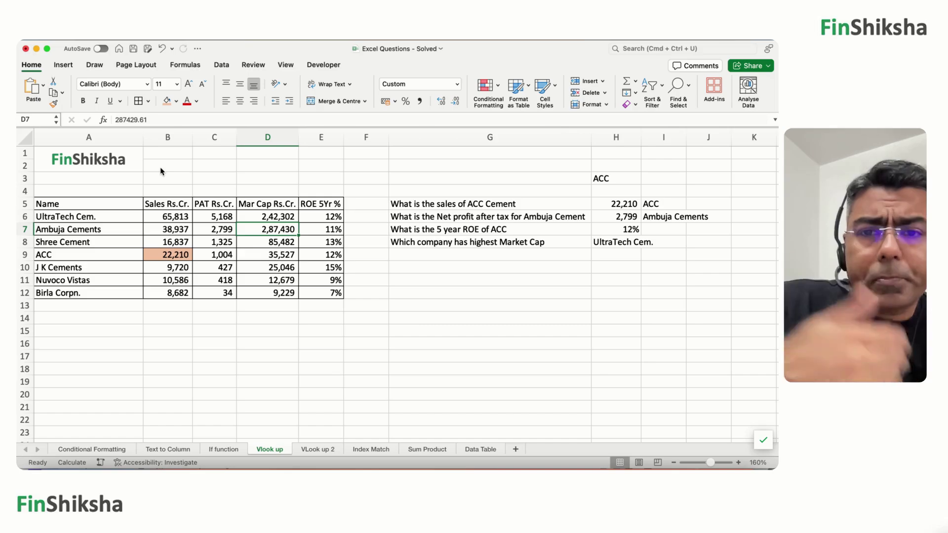
Enter a helper MAX of the market caps in H11, showing 287430
left_click(633, 280)
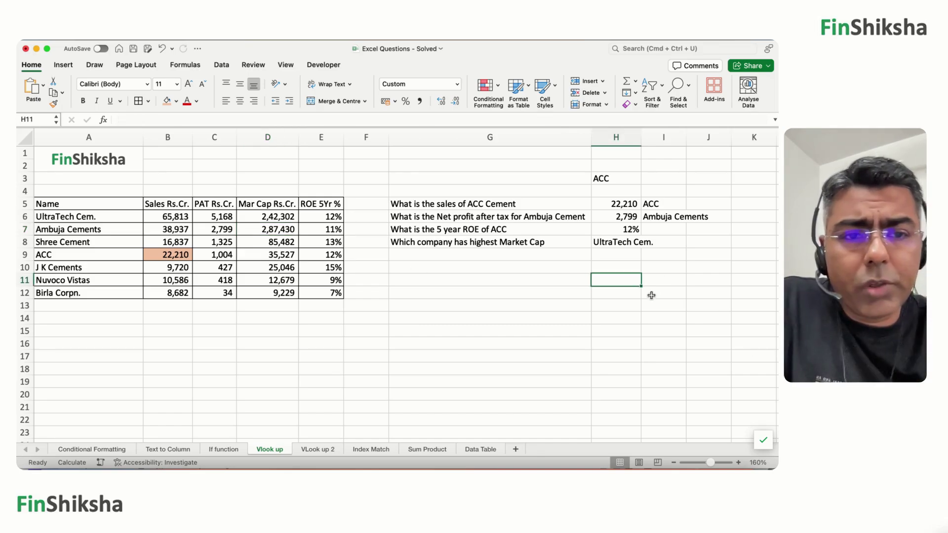
type("=max(")
key("Left")
key("Left")
key("Left")
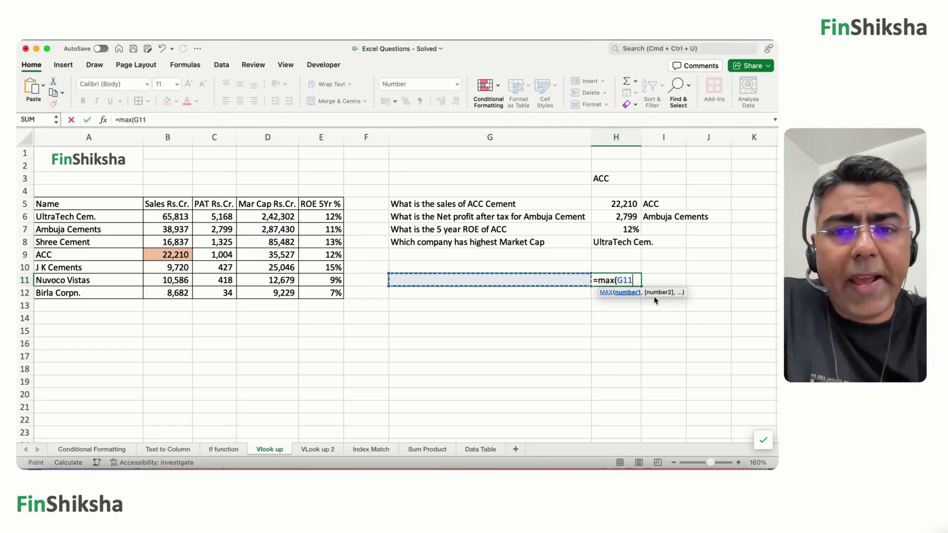
key("Up")
key("Up")
key("Up")
key("Up")
key("Up")
key("Left")
key("shift+Down")
key("shift+Down")
key("shift+Down")
key("shift+Down")
key("shift+Down")
key("shift+Down")
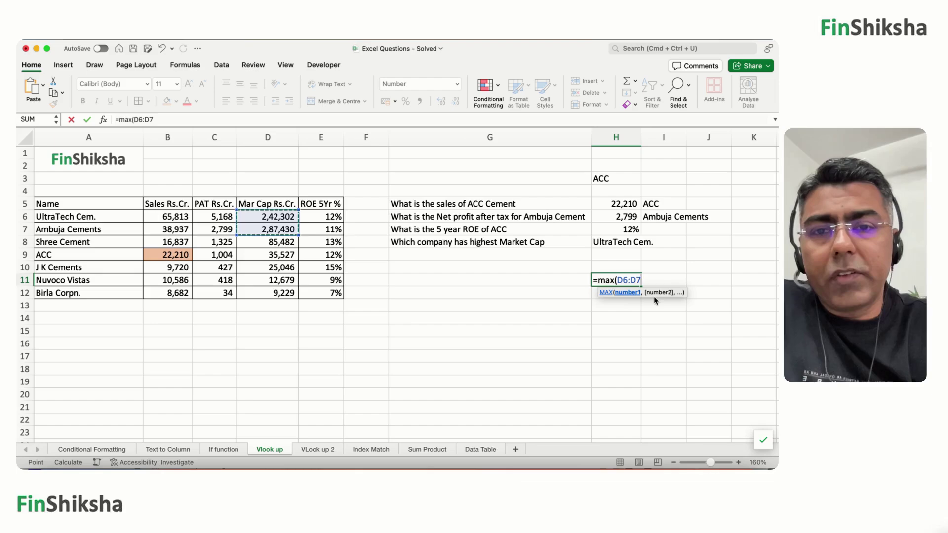
key("Return")
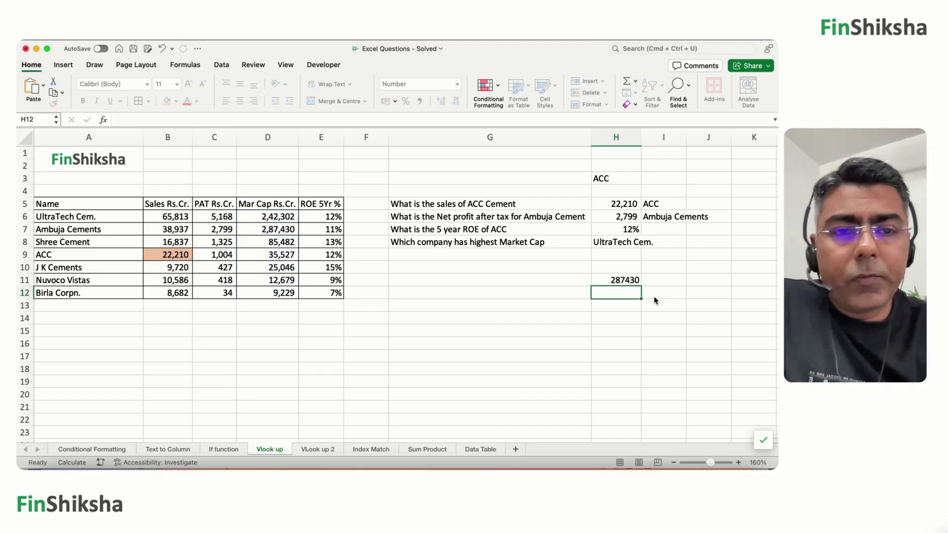
key("Up")
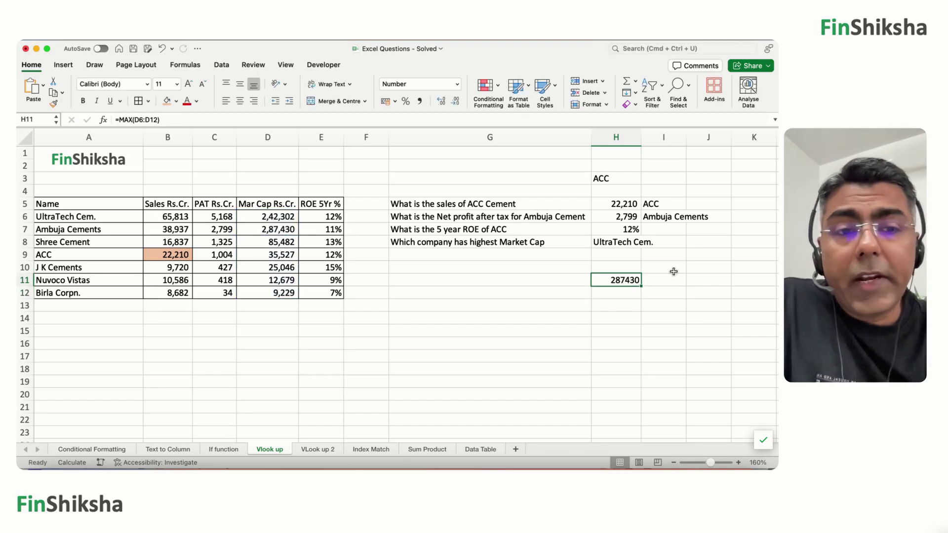
Replace H8's XLOOKUP lookup value with max(D6:D12), so it returns Ambuja Cements
left_click(604, 241)
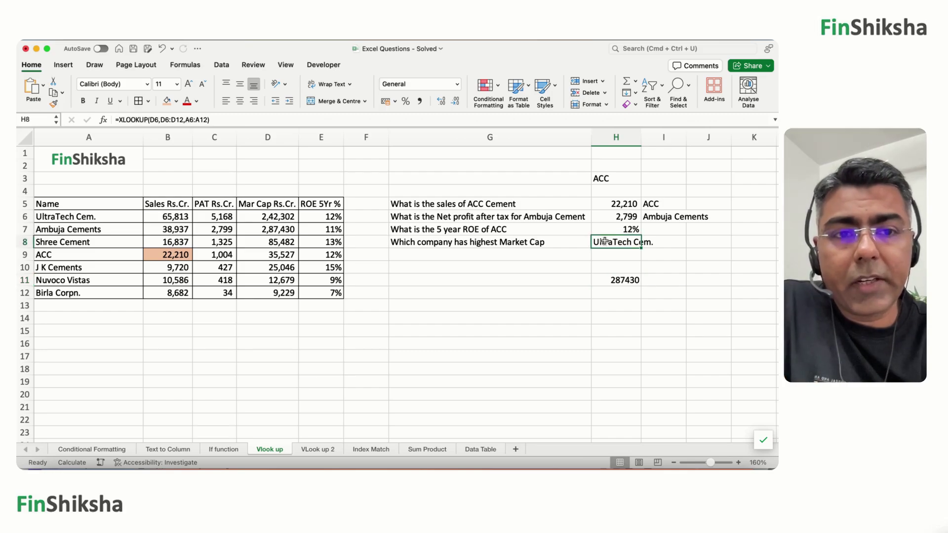
left_click(104, 120)
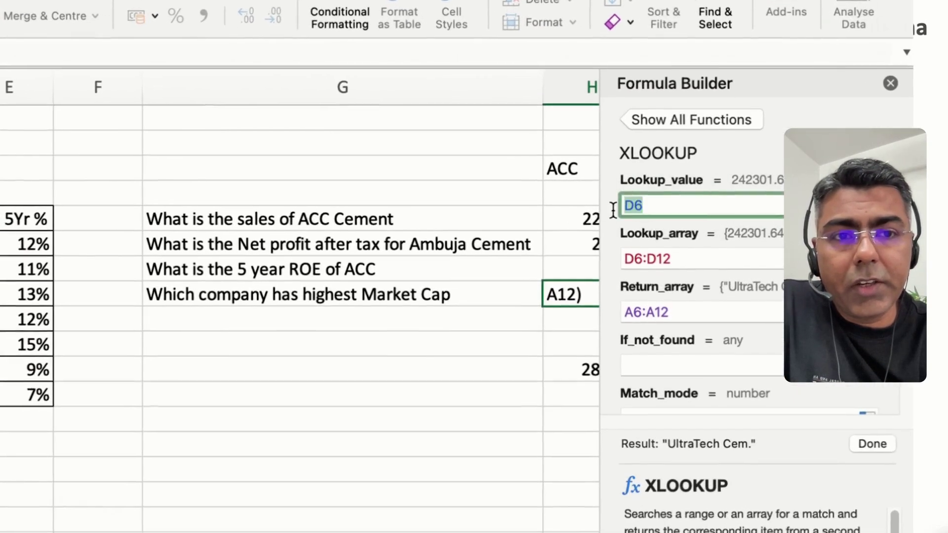
type("max(")
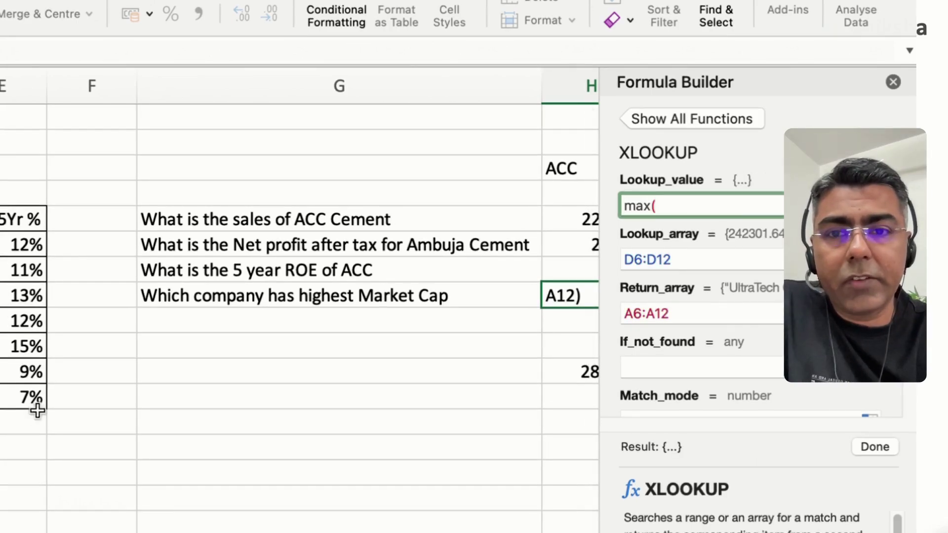
left_click_drag(1, 244, 1, 397)
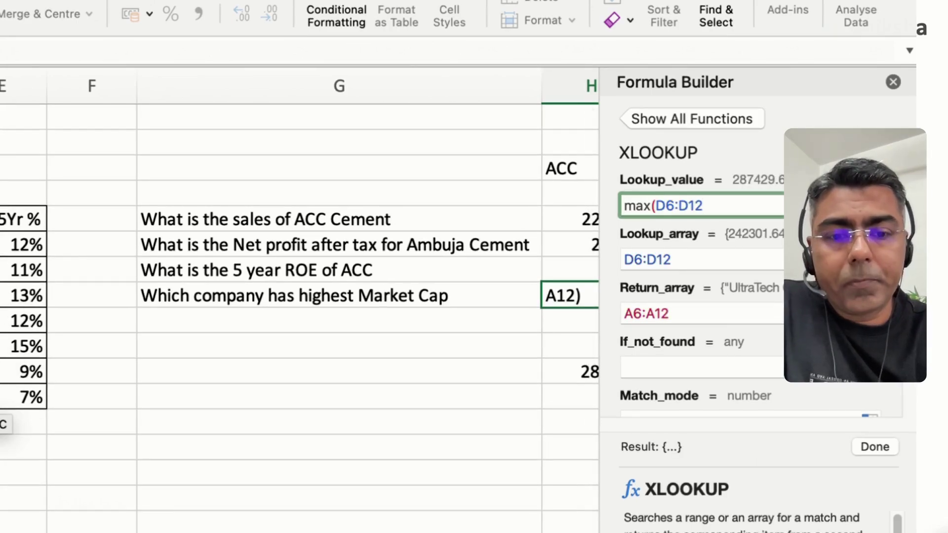
type(")")
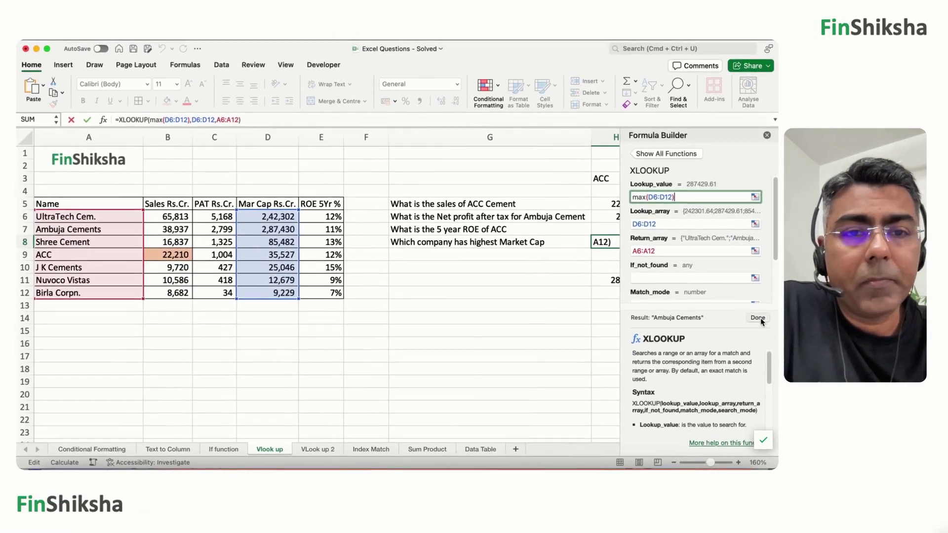
left_click(758, 318)
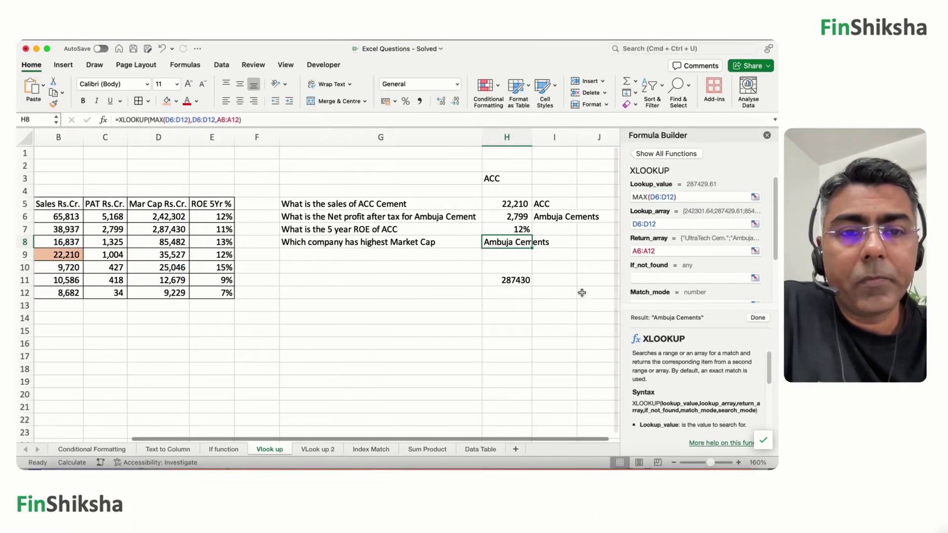
left_click(530, 295)
Close the Formula Builder and delete the helper MAX formula from H11
key("Left")
key("Left")
key("Left")
key("Left")
key("Left")
key("Left")
key("Left")
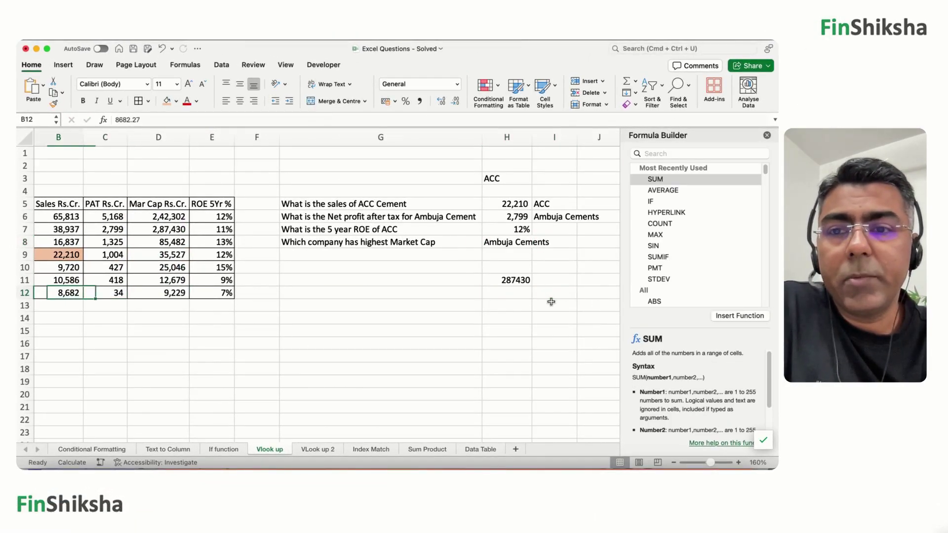
key("Up")
key("Up")
key("Up")
key("Up")
key("Right")
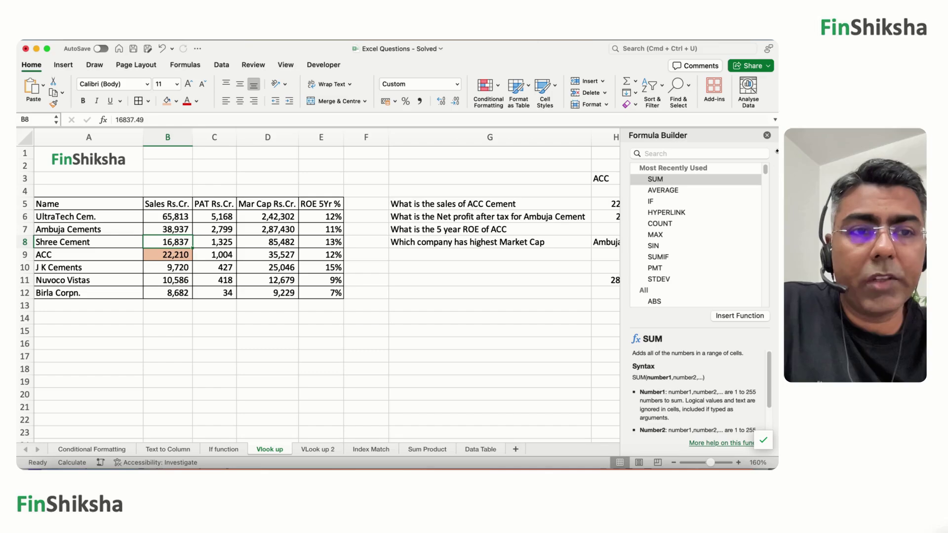
key("shift+F3")
left_click(623, 280)
key("Delete")
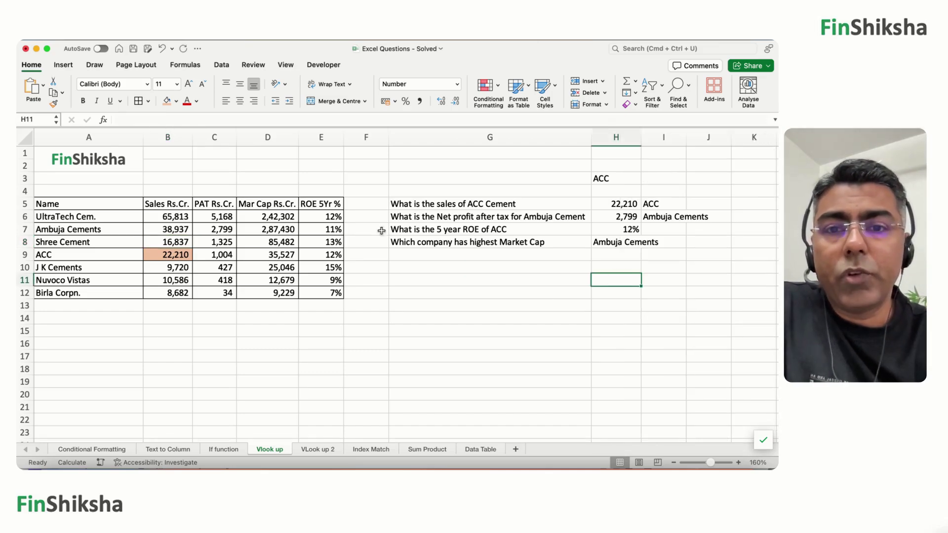
Restore Ambuja Cements' market cap in D7 to 87,430 by removing the leading 2
left_click(267, 229)
left_click(118, 120)
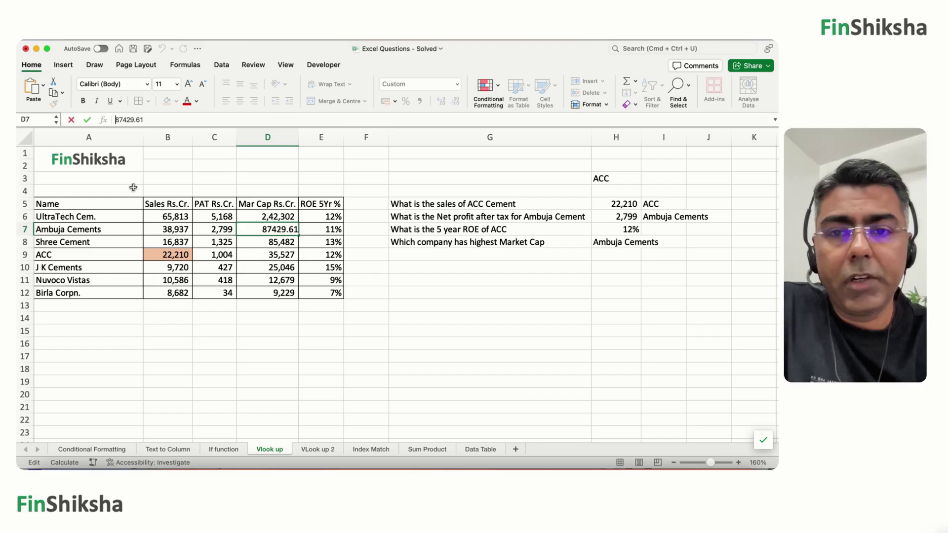
key("BackSpace")
key("Return")
Review H8's MAX-based XLOOKUP, which now returns UltraTech Cem
left_click(266, 215)
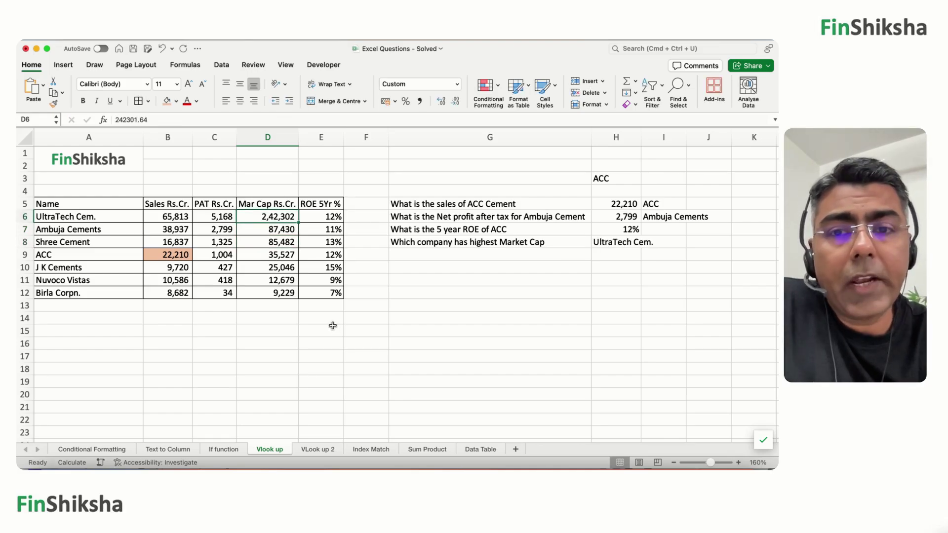
left_click(602, 240)
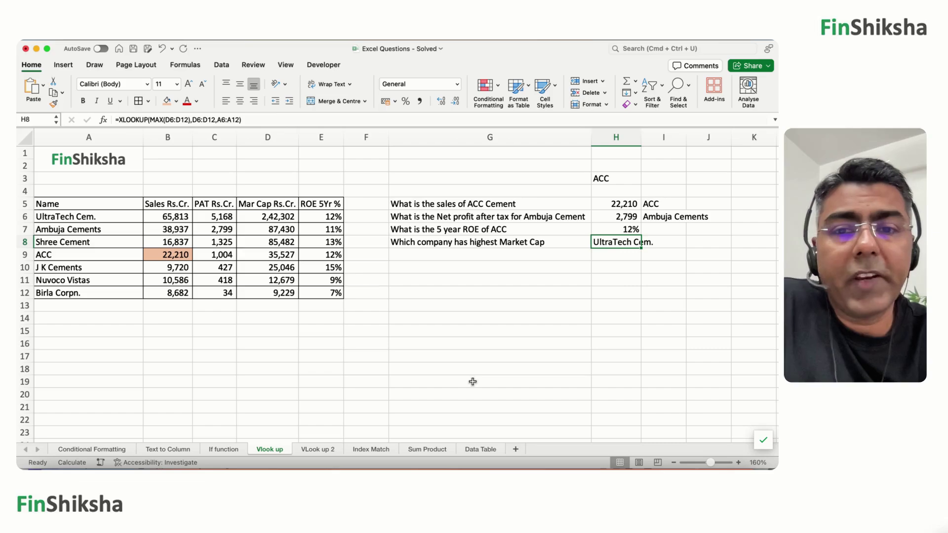
left_click(158, 120)
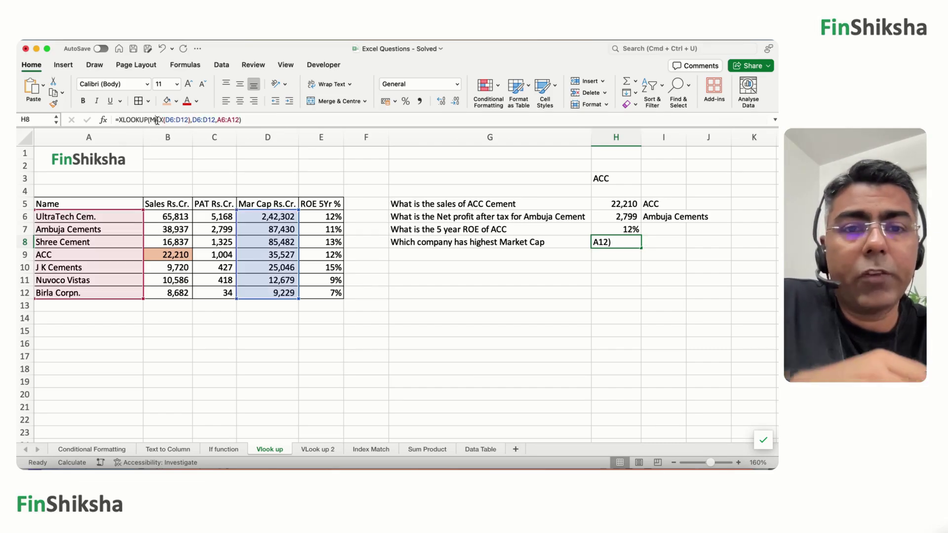
key("Return")
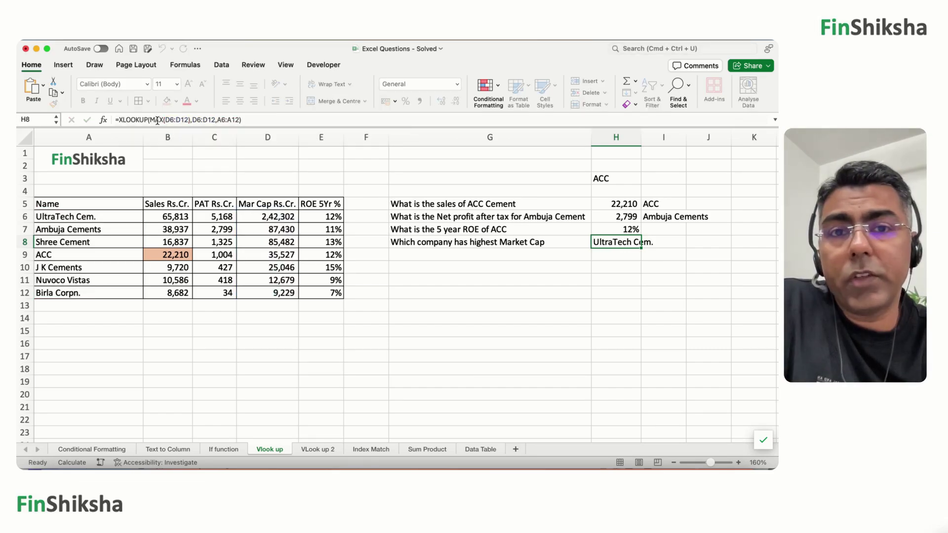